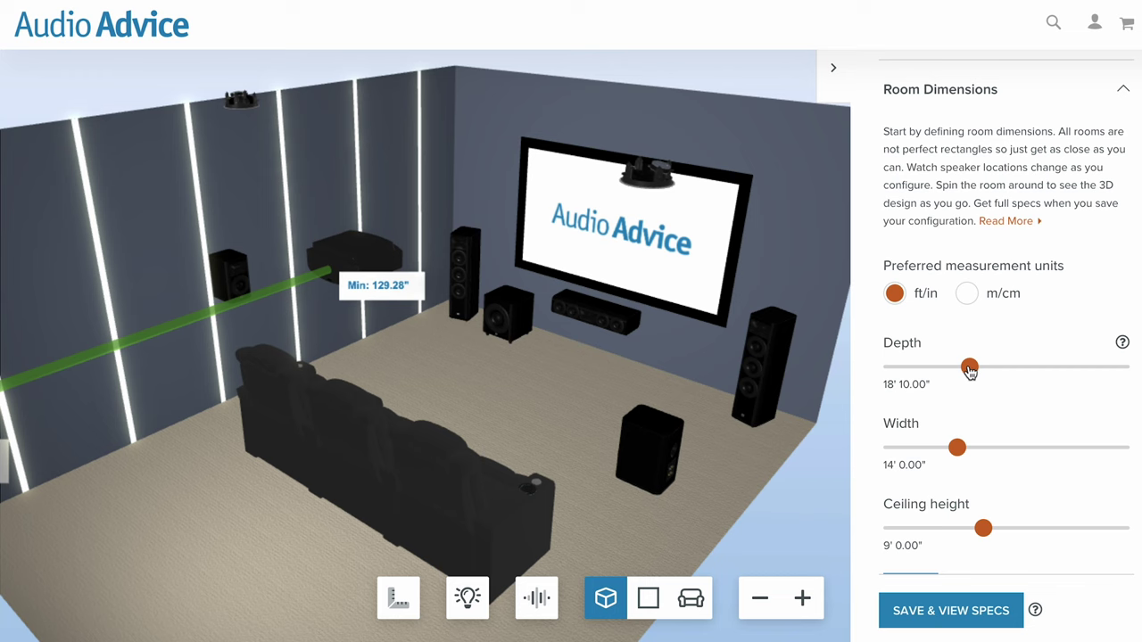
- Lengthen the room depth to 20' 9.00", keeping the 14' width and 9' ceiling
drag(970, 372, 987, 371)
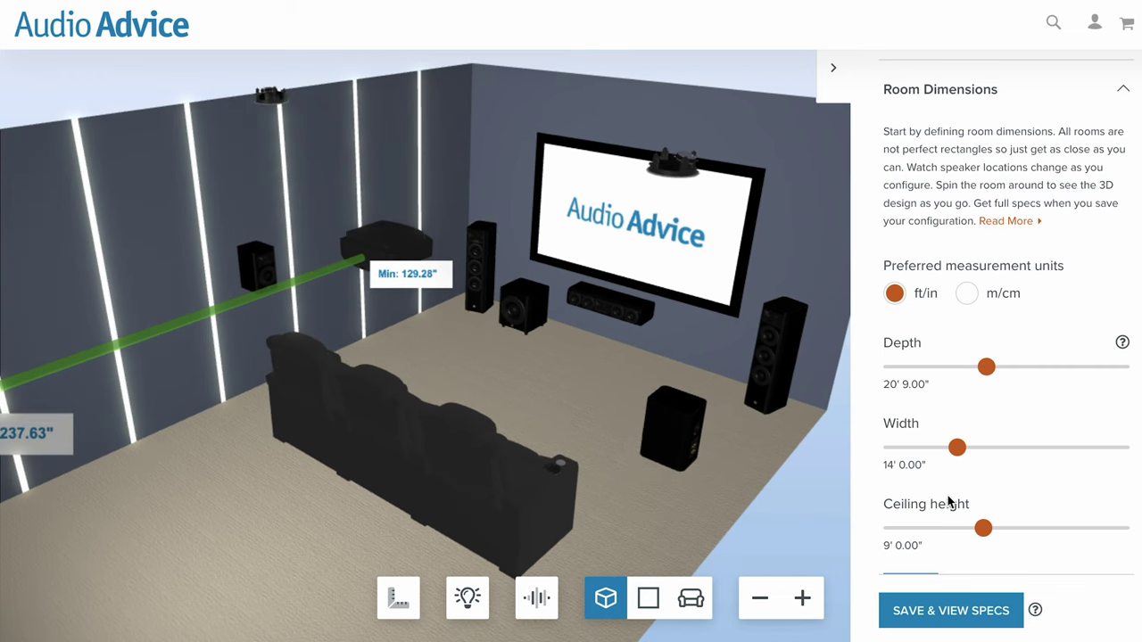
- Set seating to two rows of three seats, with the rear row on a 1' riser
scroll(951, 504, down, 2)
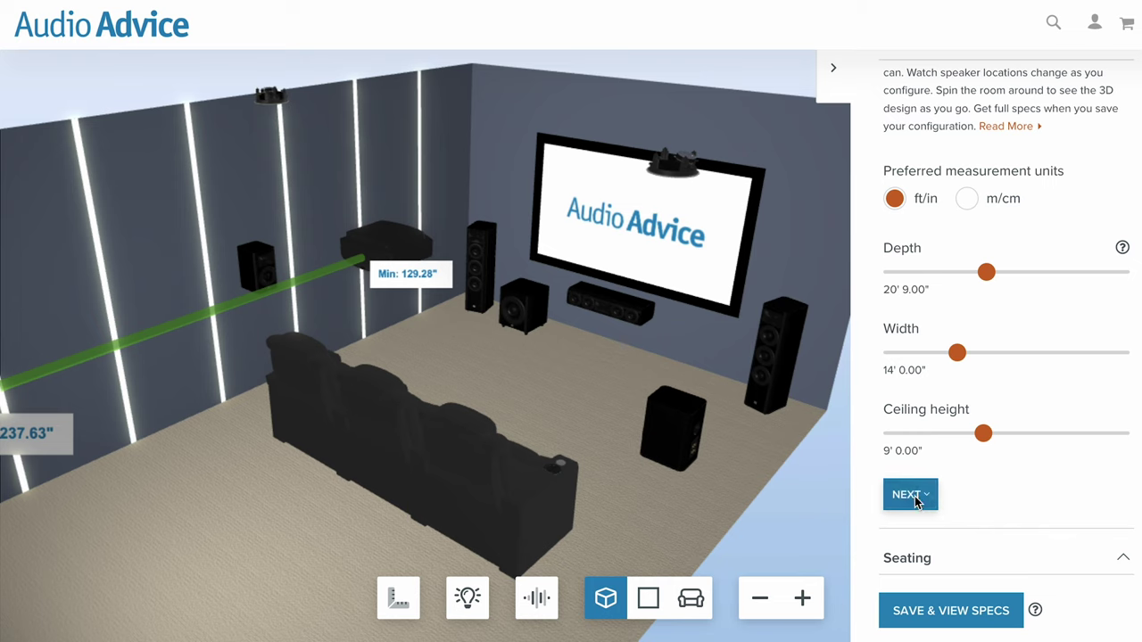
click(912, 496)
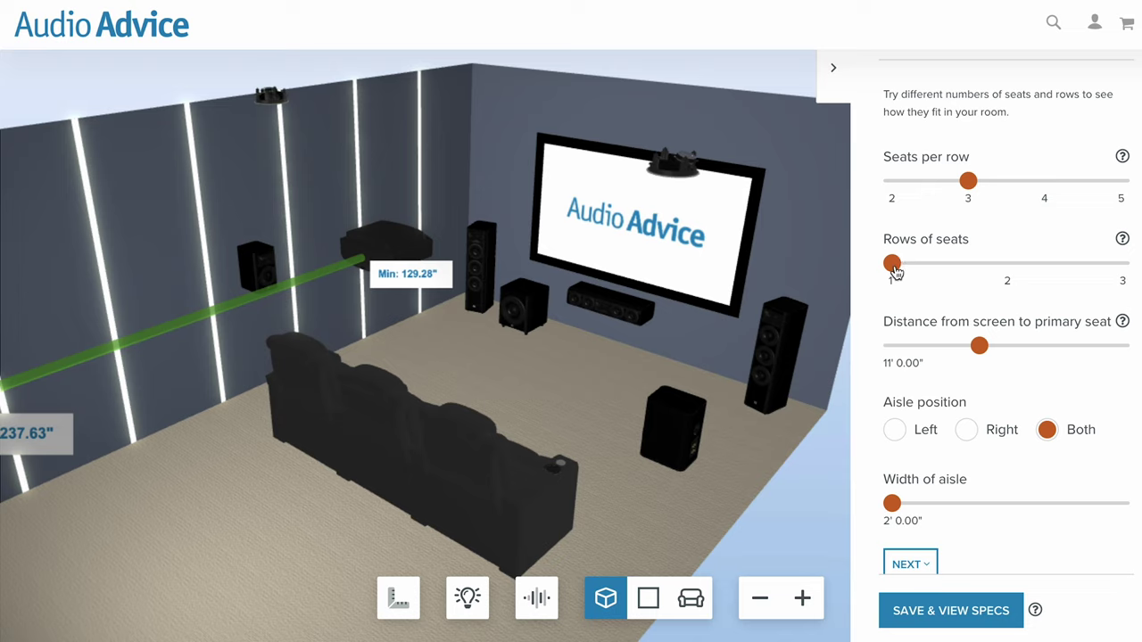
click(1006, 266)
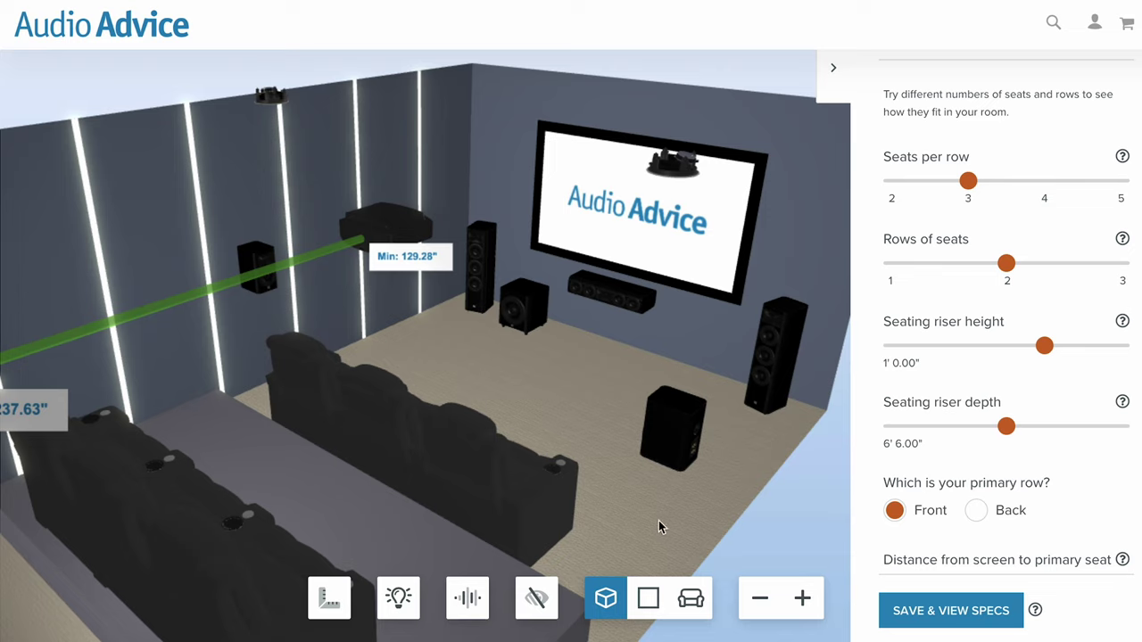
- Show the sight line, lower the riser to 10", and make the back row primary at 14' 6"
click(536, 600)
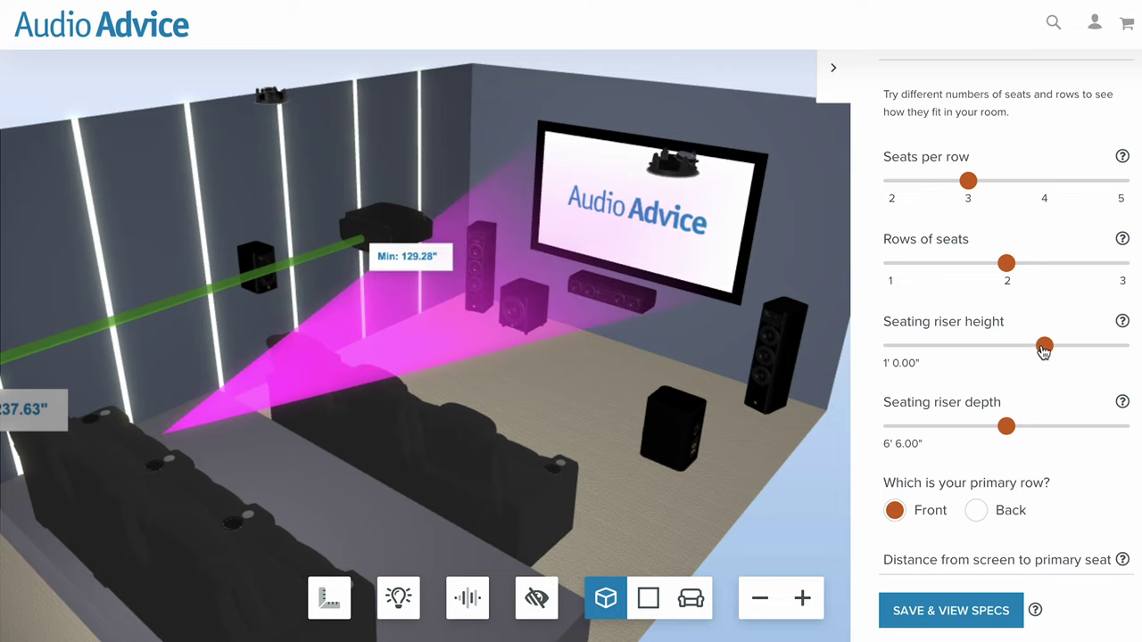
drag(1030, 350, 996, 353)
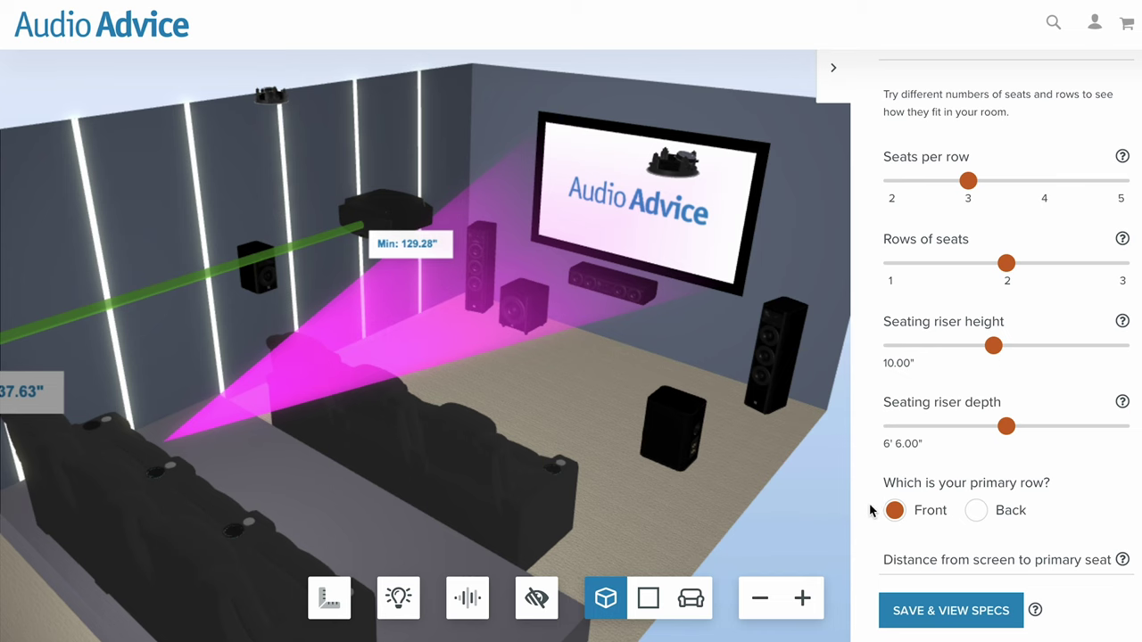
click(978, 511)
drag(510, 488, 435, 564)
scroll(959, 487, down, 2)
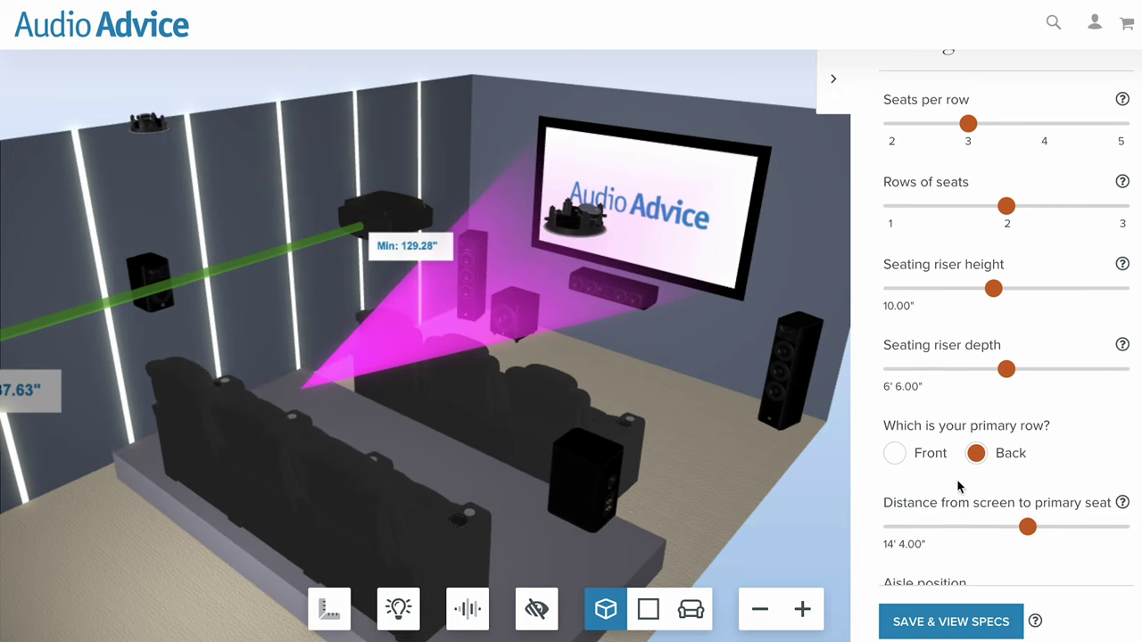
mouse_move(1027, 506)
mouse_down()
mouse_move(1012, 507)
mouse_move(1032, 509)
mouse_up()
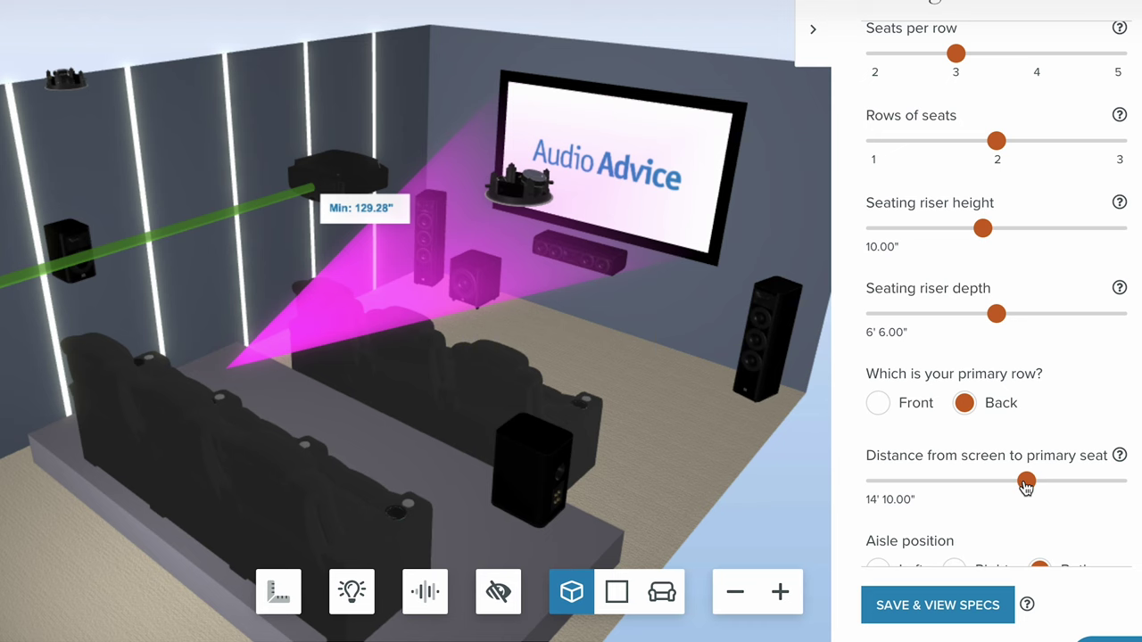
- Set the primary seat to 14' 7" from the screen and check the room measurements in plan view
drag(1026, 482, 1025, 486)
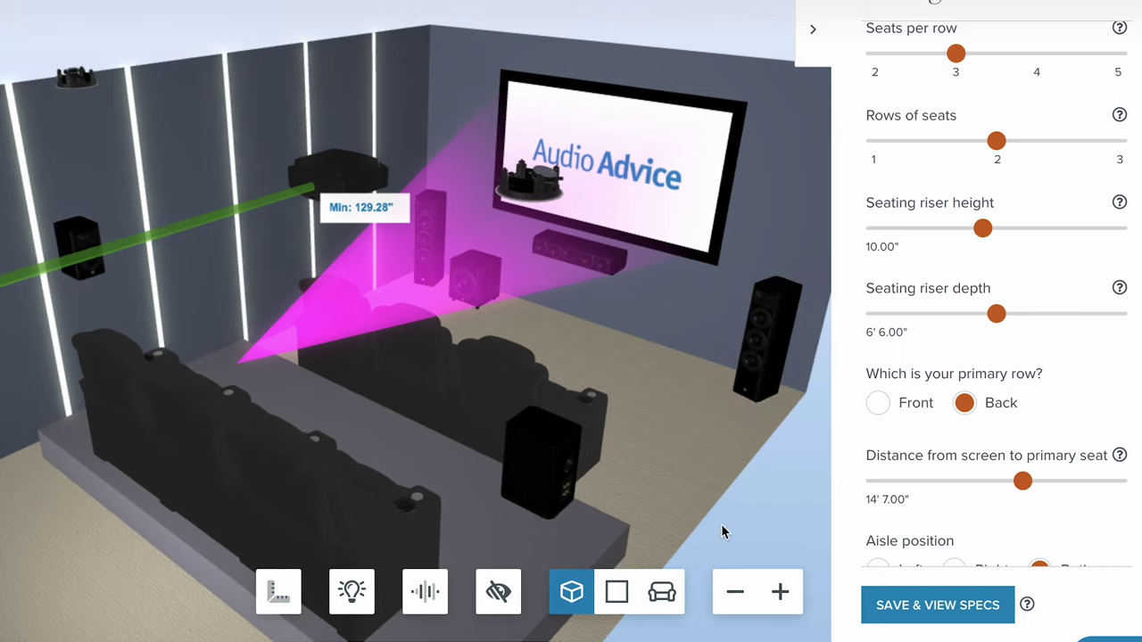
click(278, 593)
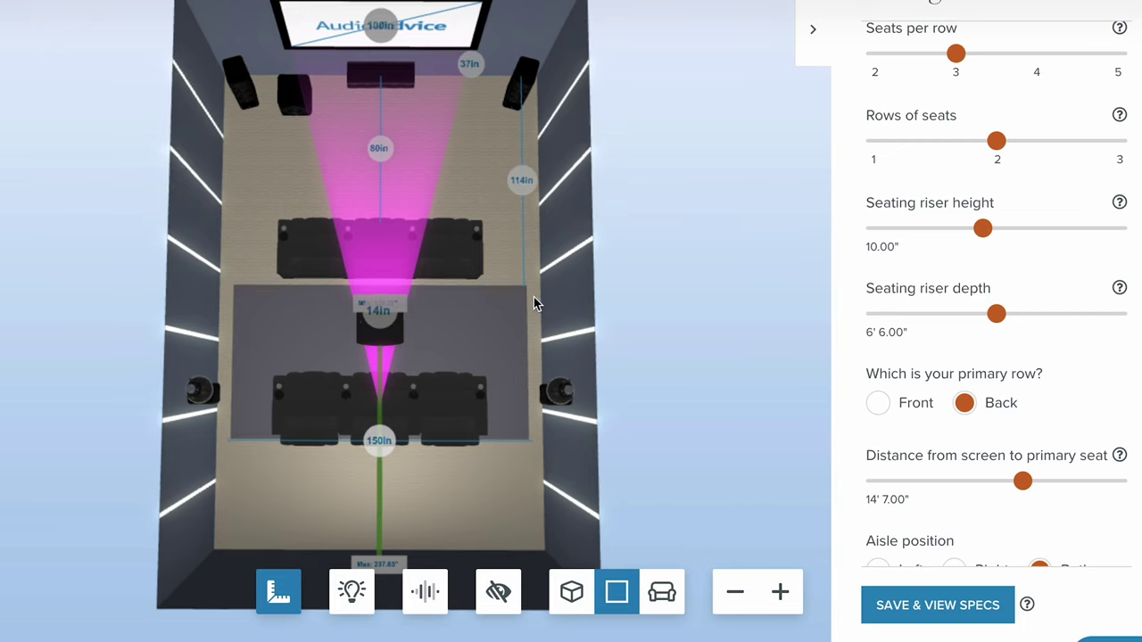
drag(536, 301, 440, 266)
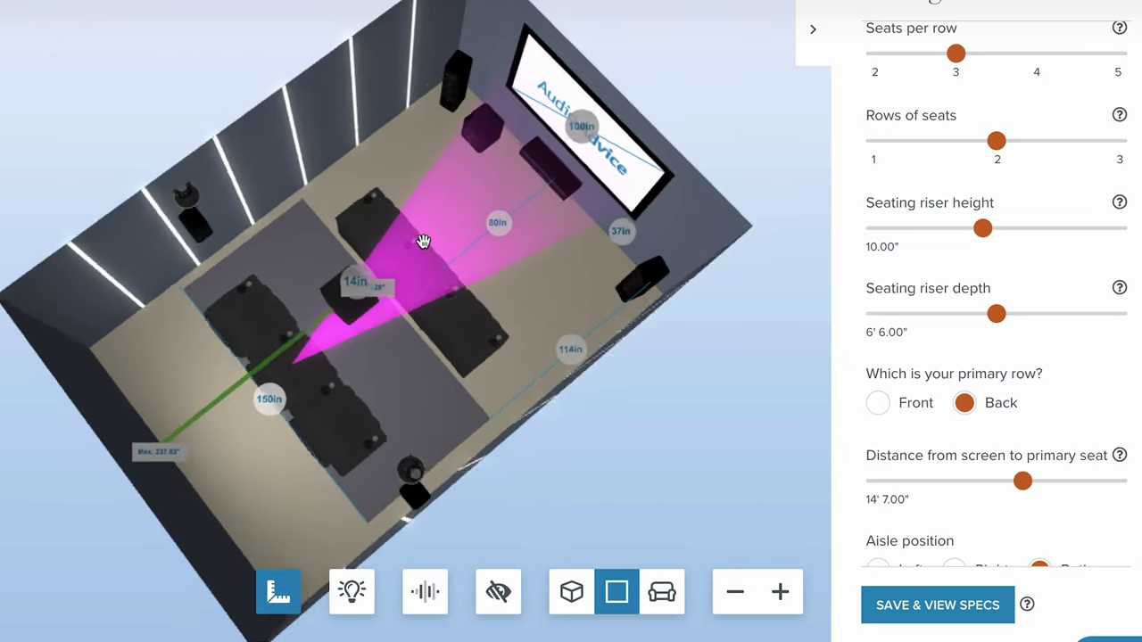
drag(513, 364, 426, 269)
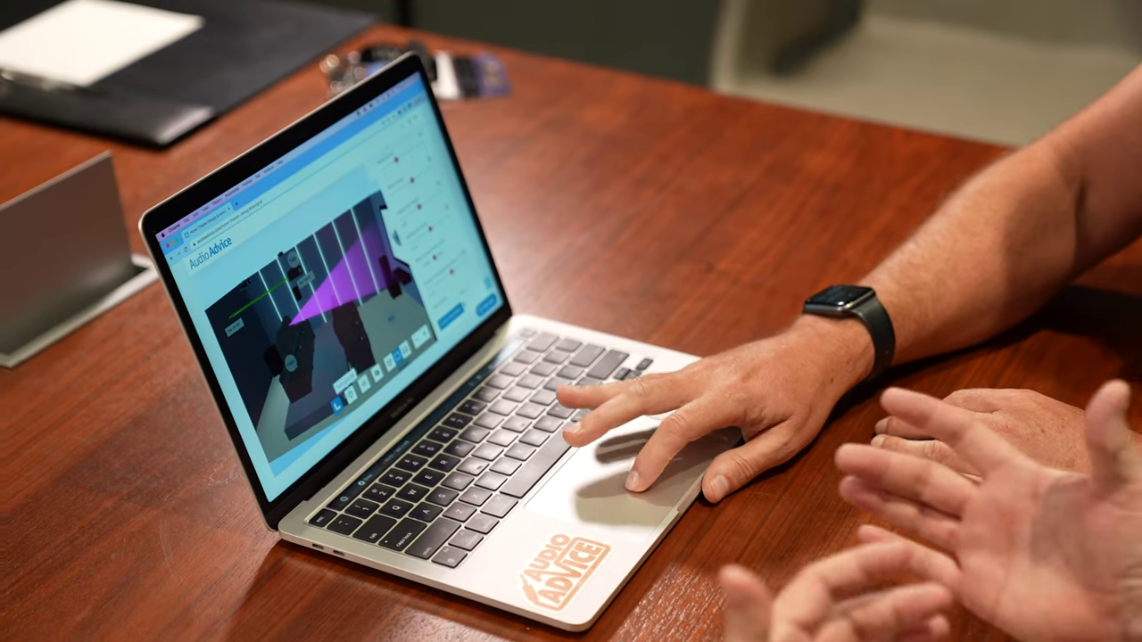
drag(303, 303, 375, 303)
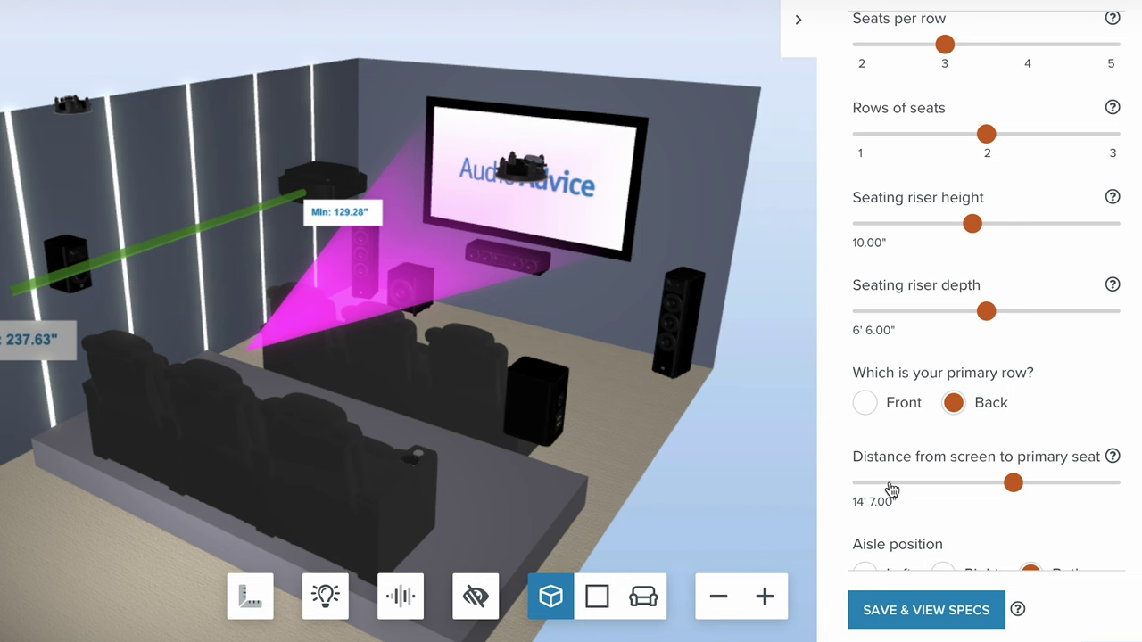
scroll(892, 489, down, 3)
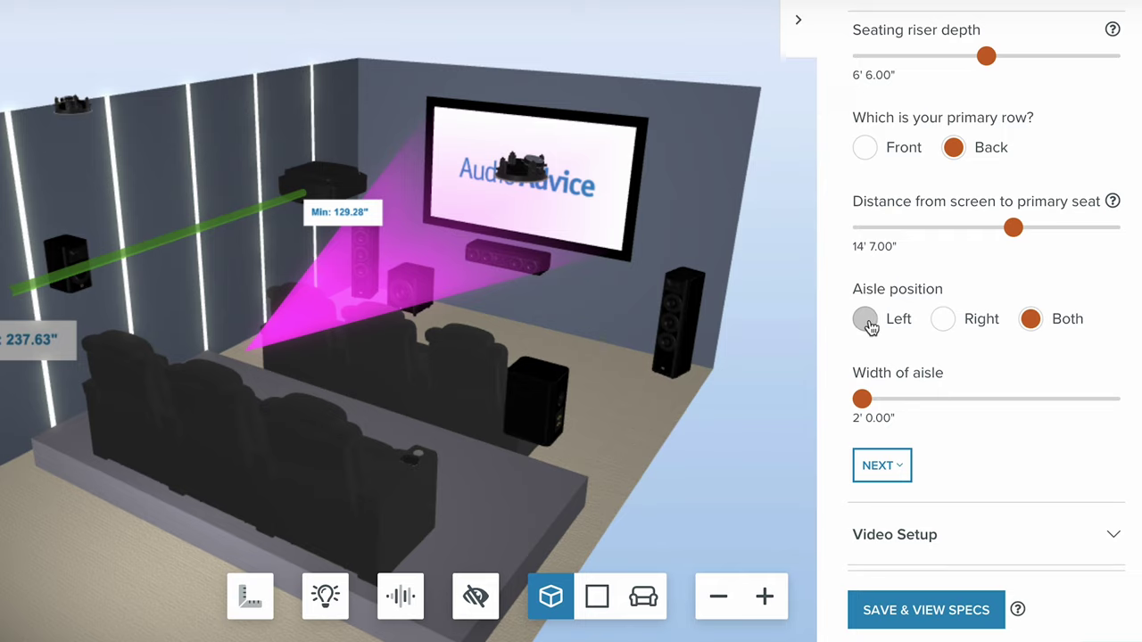
click(865, 320)
click(944, 319)
click(1032, 319)
- Move to the video setup and keep the display type set to projector
click(892, 466)
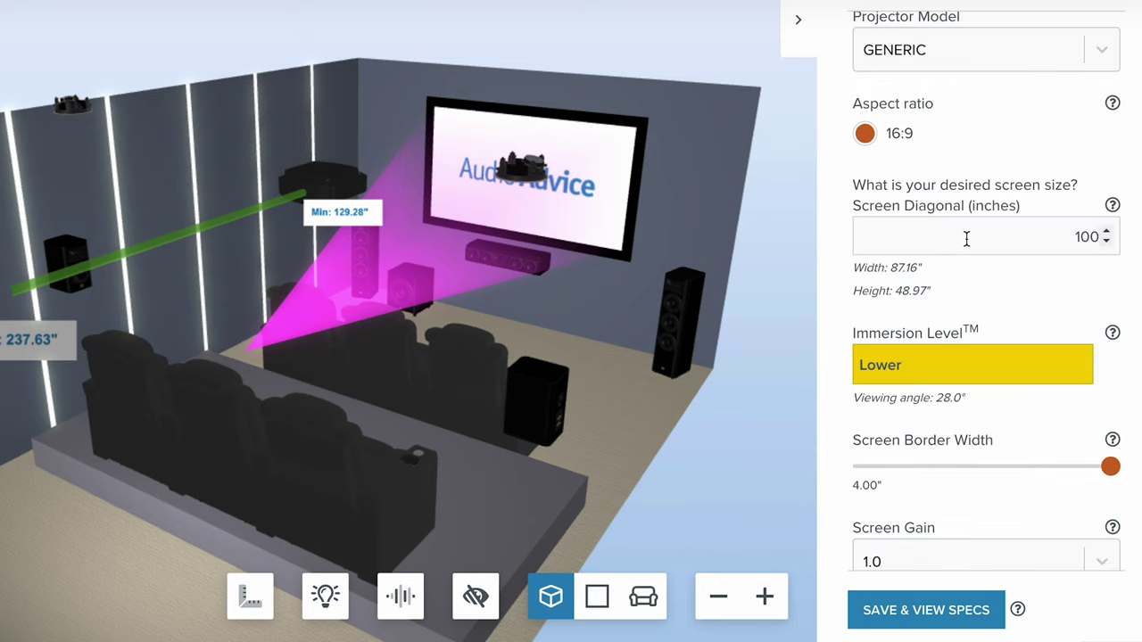
scroll(966, 238, up, 1)
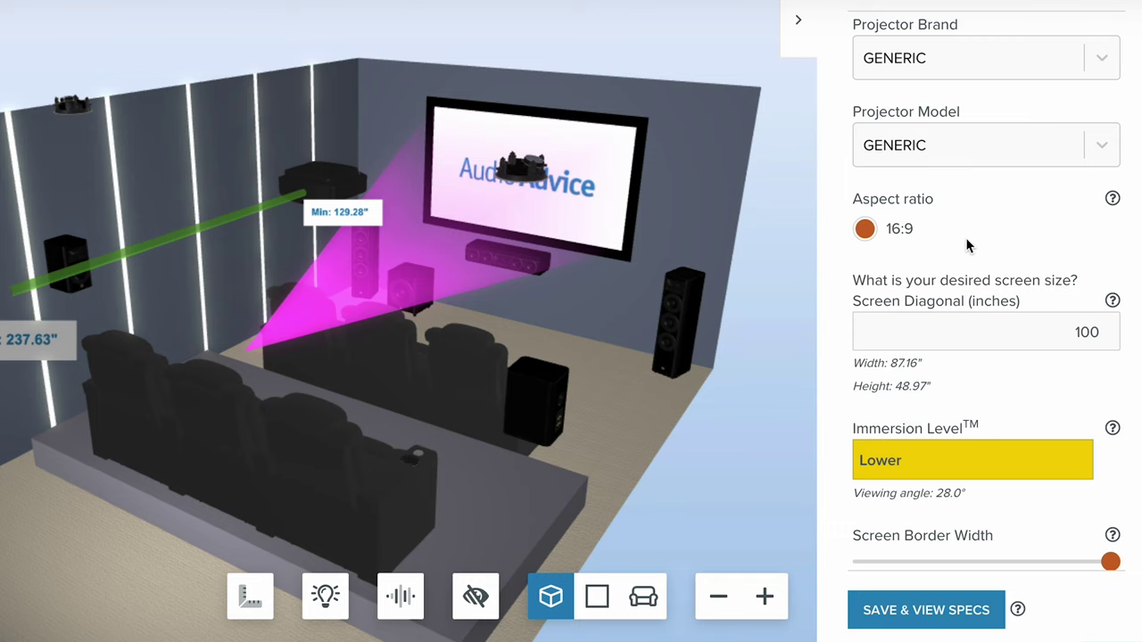
scroll(966, 237, up, 2)
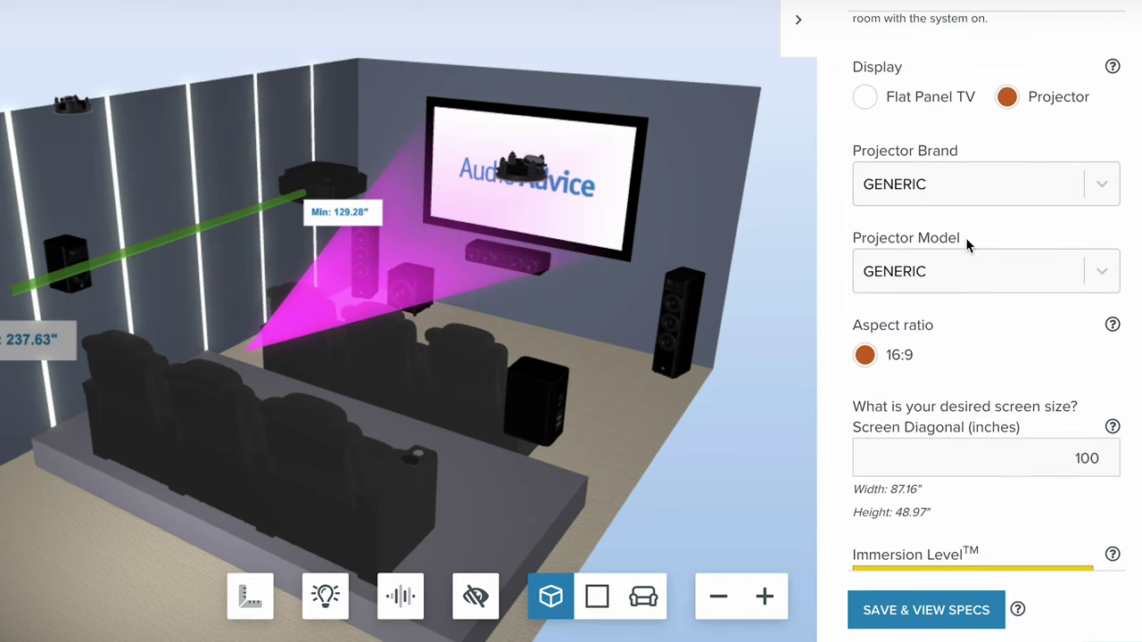
scroll(966, 238, up, 1)
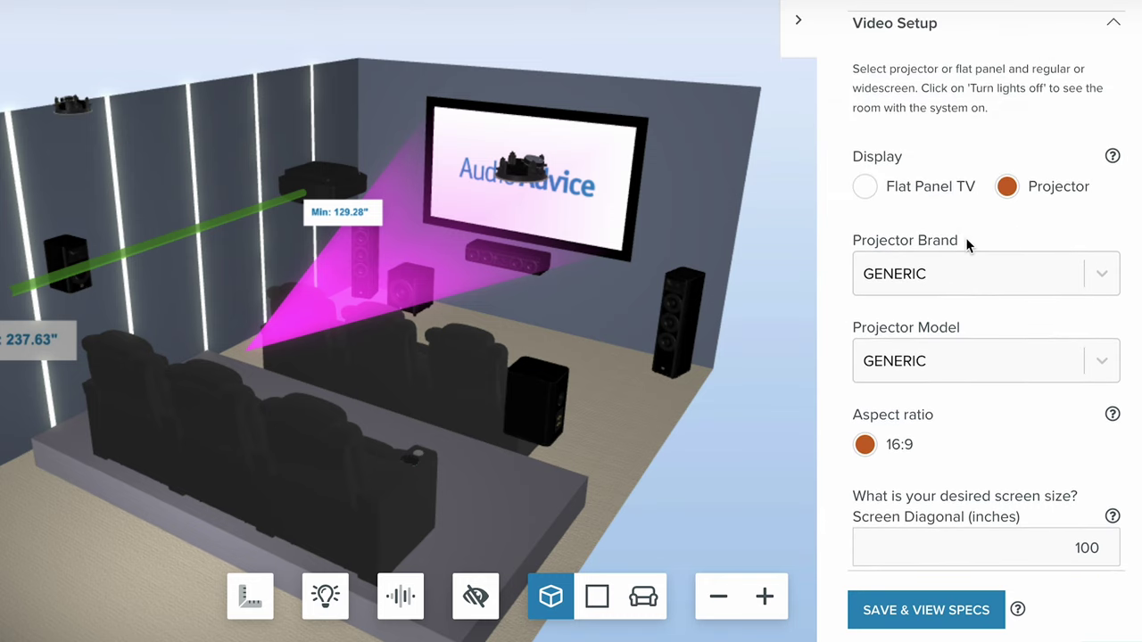
click(864, 188)
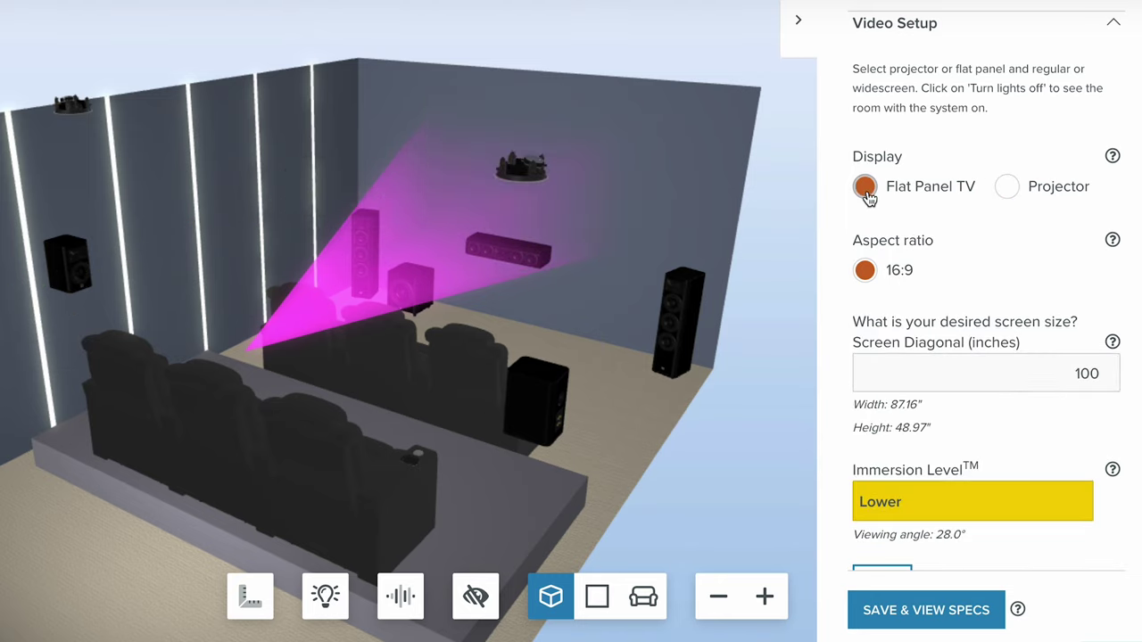
click(1007, 188)
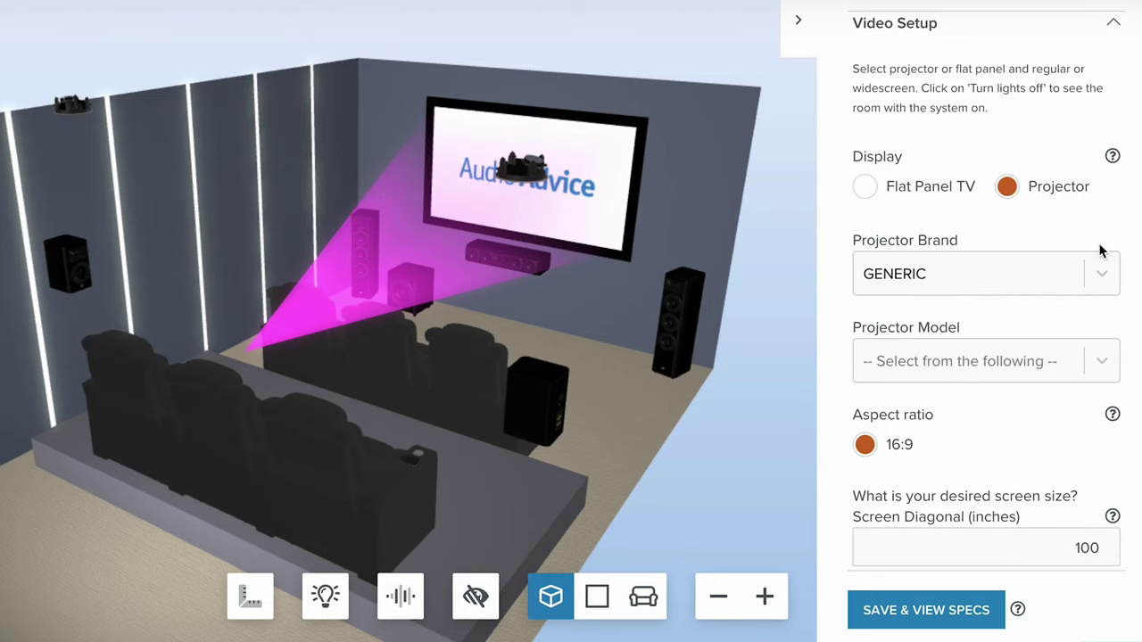
- Choose JVC as the projector brand and DLA-NZ8 as the model
click(1104, 275)
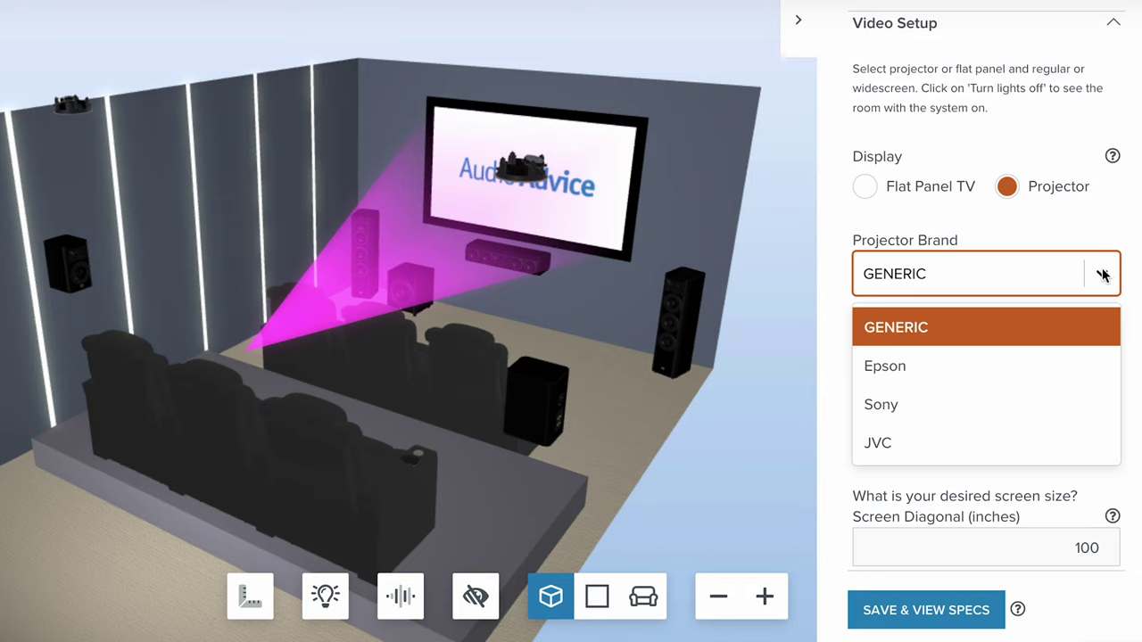
click(967, 434)
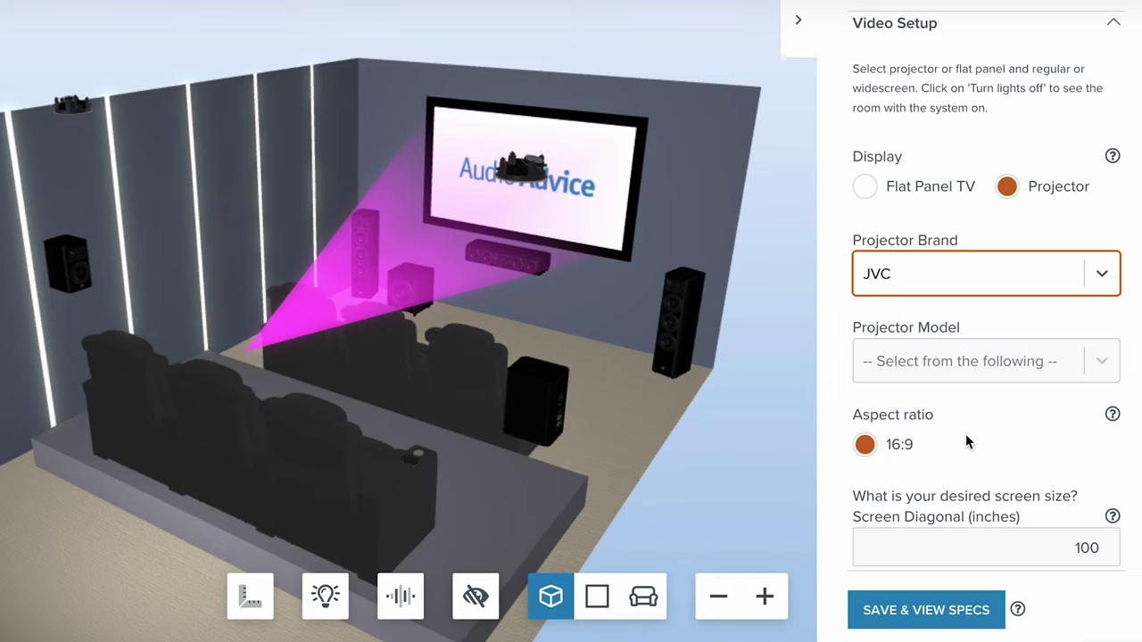
click(1101, 362)
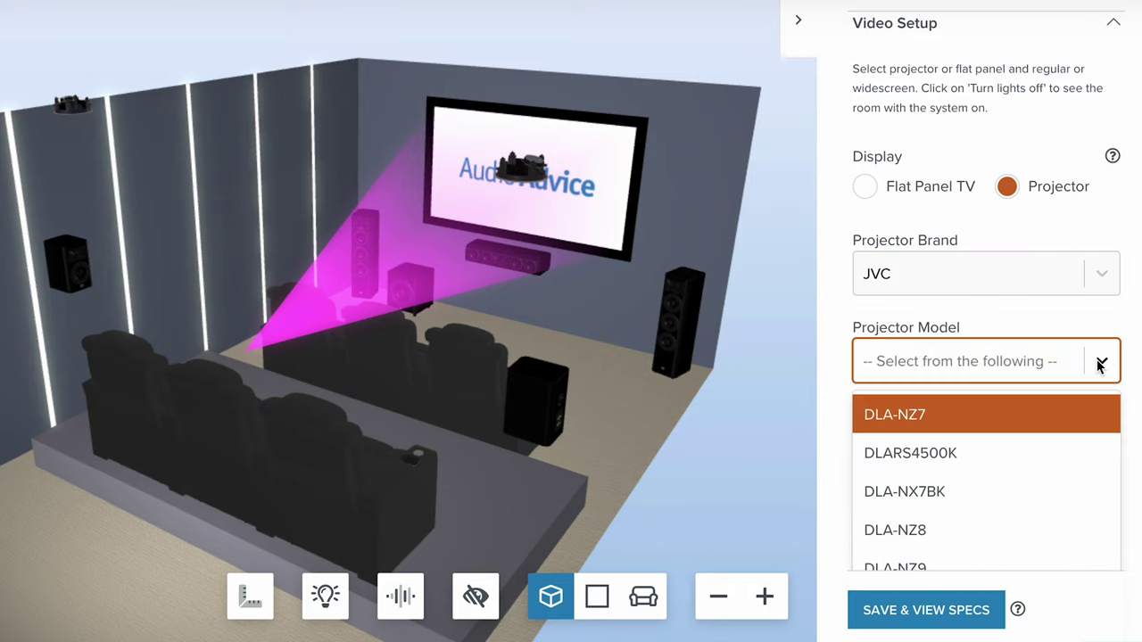
click(1019, 524)
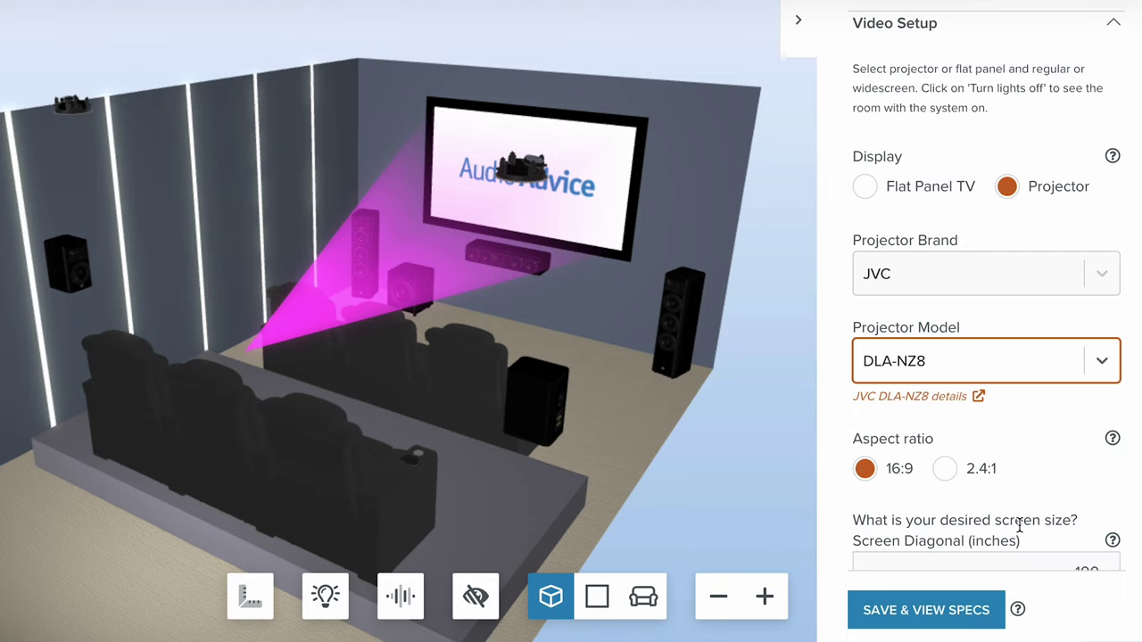
scroll(1060, 398, down, 2)
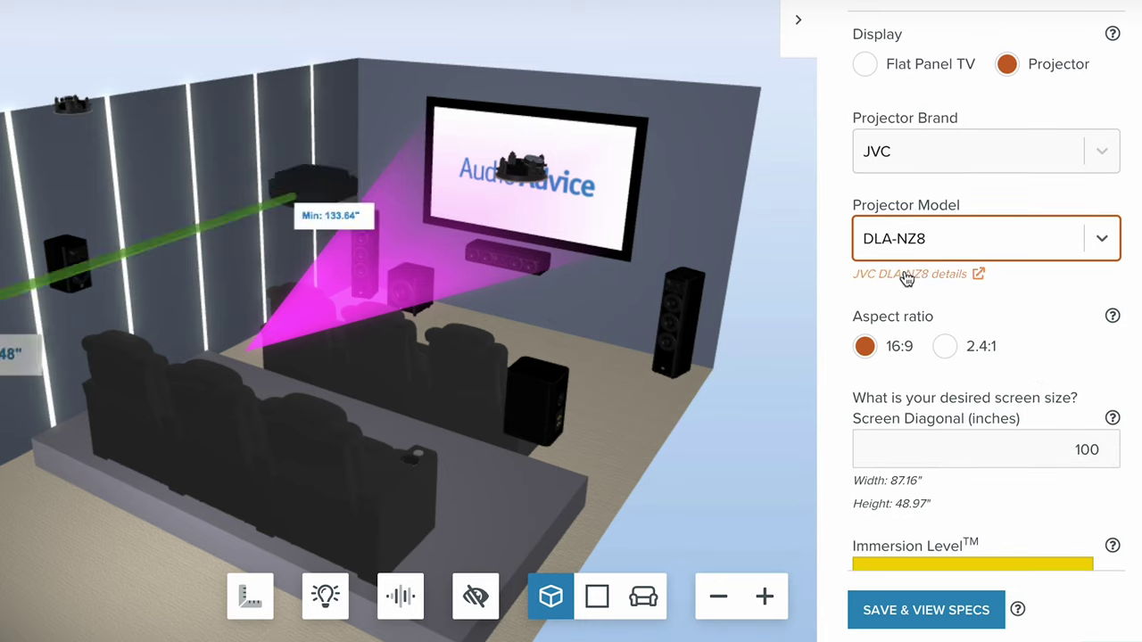
- Switch the screen to 2.4:1 and raise its diagonal from 100 to 114 inches
click(946, 347)
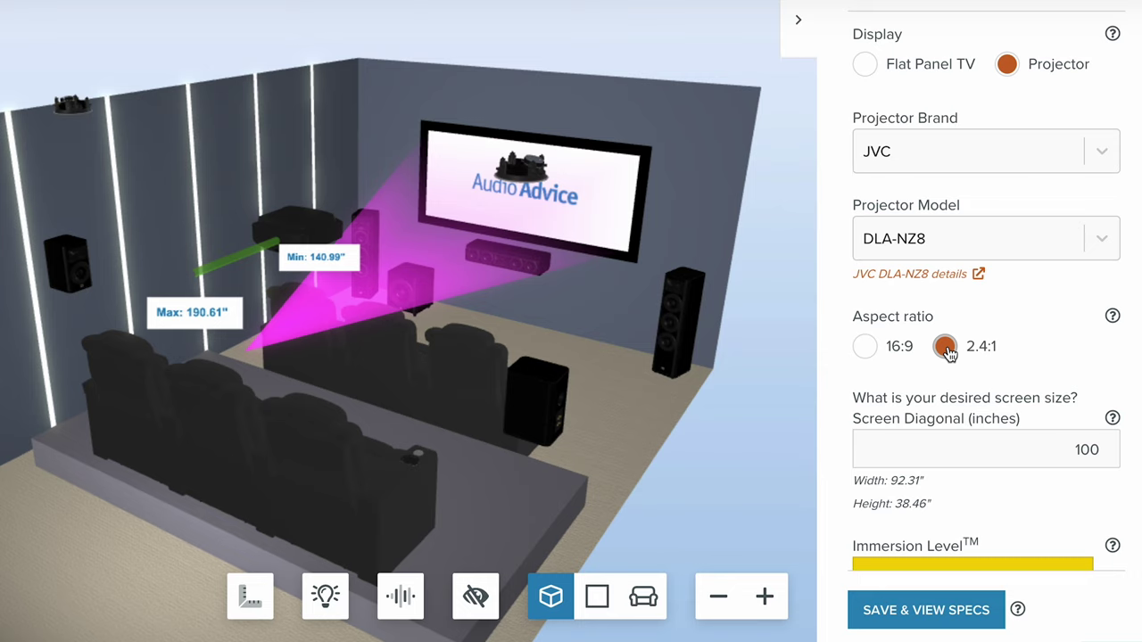
click(1107, 444)
click(1107, 444)
click(1107, 444)
click(1107, 444)
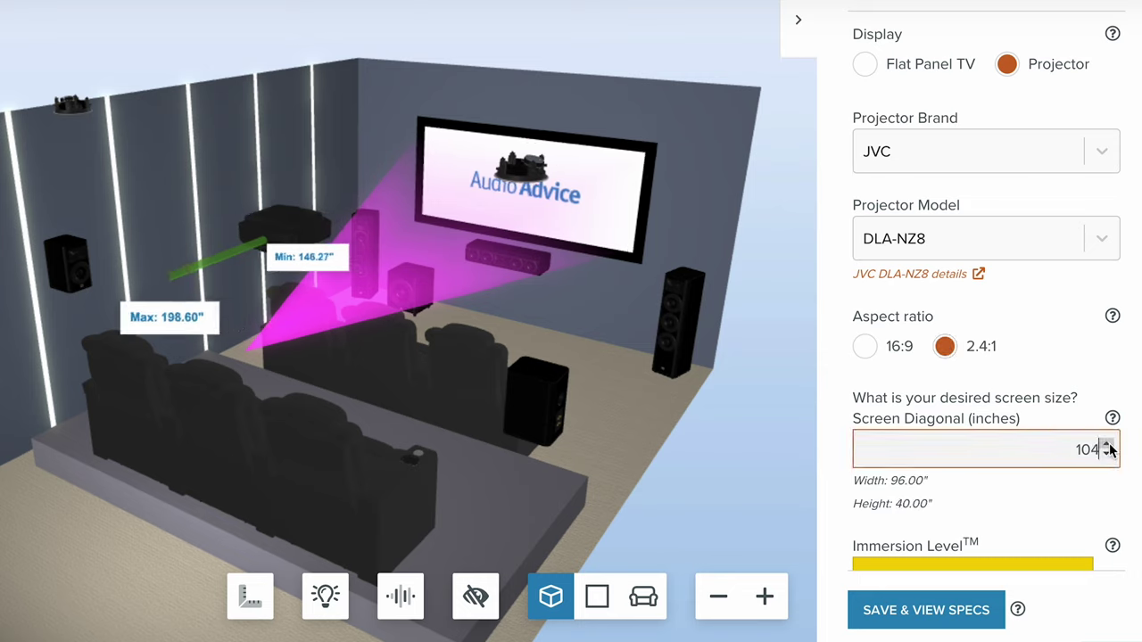
click(1107, 445)
click(1107, 445)
click(1107, 445)
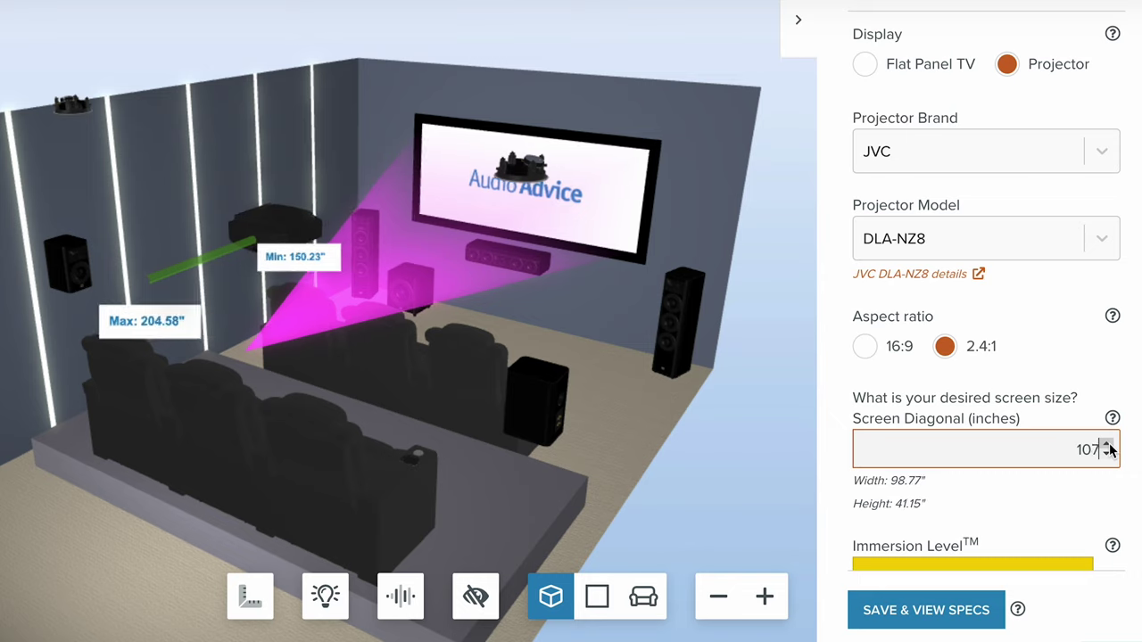
click(1107, 445)
click(1107, 445)
click(1108, 445)
click(1107, 445)
click(1107, 445)
click(1107, 445)
click(1108, 445)
click(1107, 445)
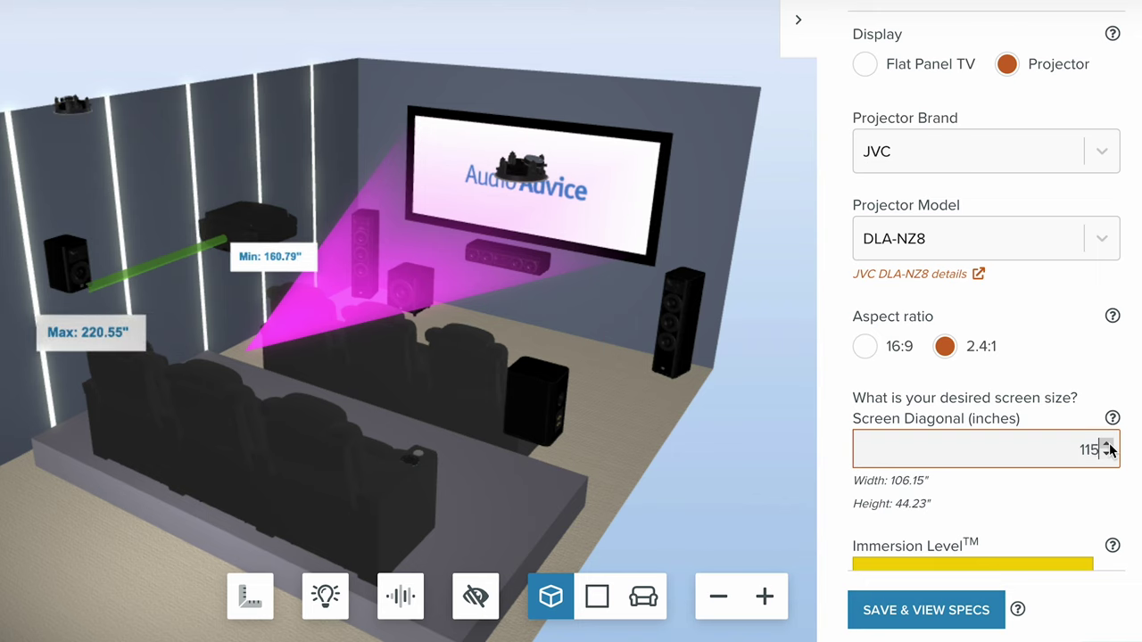
- Keep enlarging the screen diagonal to 131 inches, rated Average immersion at 38.1°
scroll(1115, 490, down, 3)
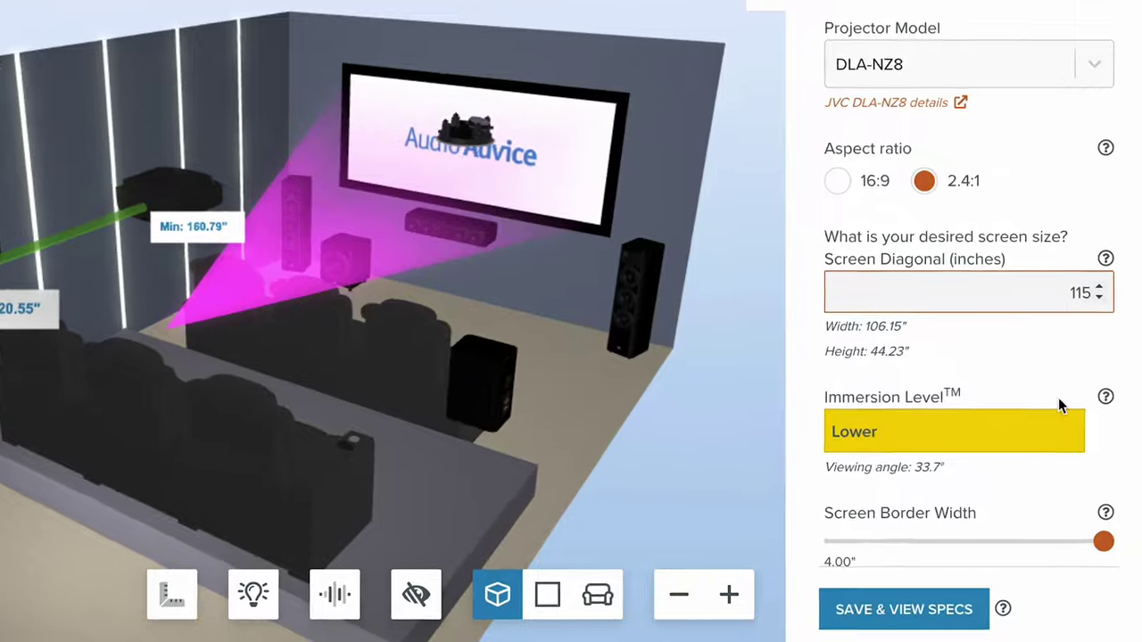
mouse_move(1112, 415)
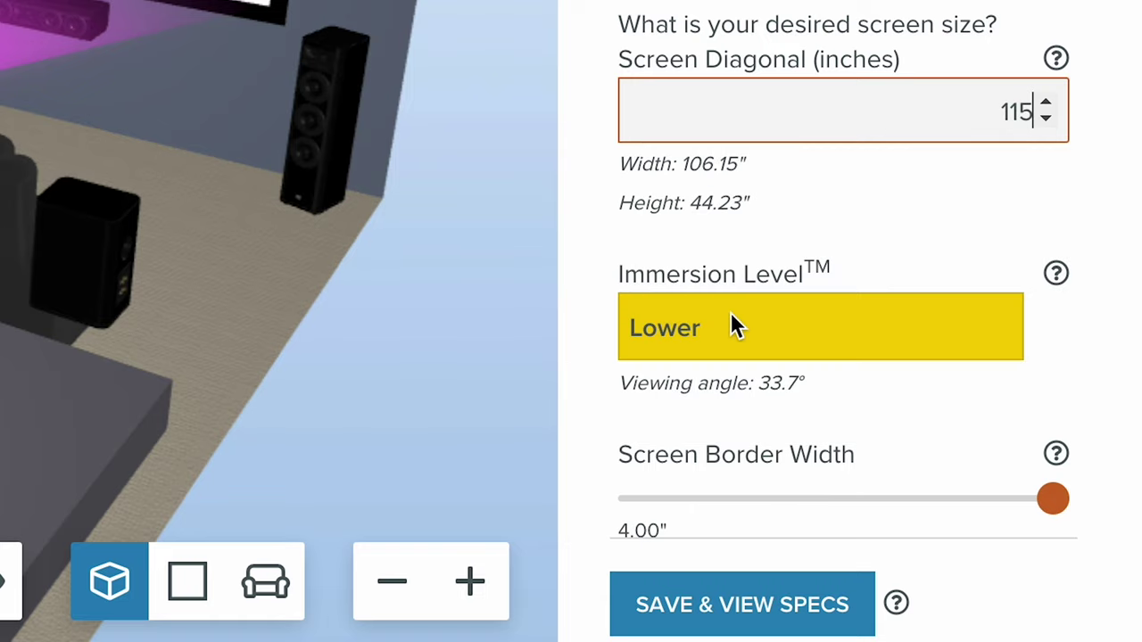
click(1048, 101)
click(1048, 102)
click(1047, 102)
click(1048, 102)
click(1047, 102)
click(1048, 101)
click(1047, 101)
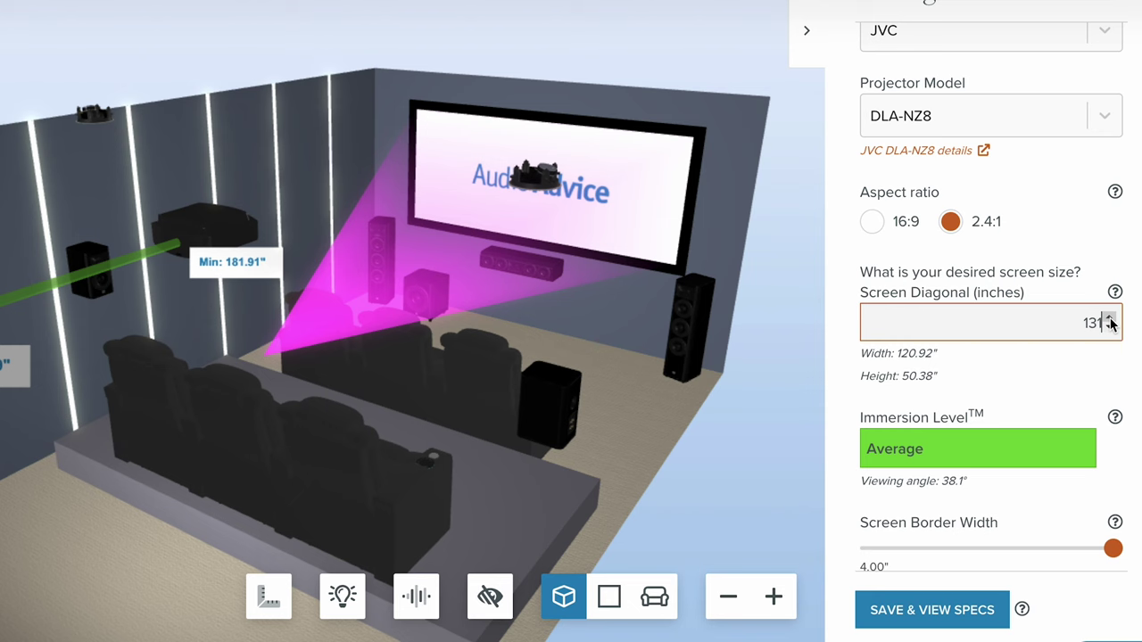
- Enlarge the screen diagonal from 131 to 157 inches, reaching Higher immersion at 45.0°
click(1109, 319)
click(1109, 319)
click(1109, 320)
click(1109, 320)
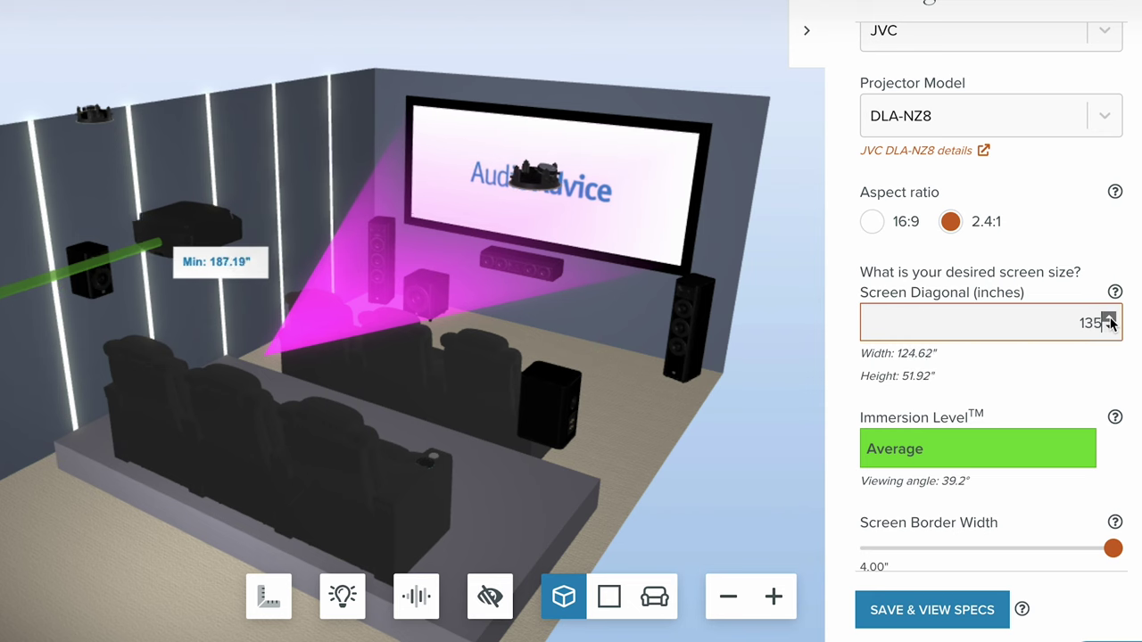
click(1109, 320)
click(1109, 319)
click(1109, 319)
click(1109, 320)
click(1109, 319)
click(1109, 319)
click(1109, 319)
click(1109, 319)
click(1109, 319)
click(1109, 320)
click(1109, 319)
click(1109, 319)
click(1109, 320)
click(1109, 320)
click(1109, 320)
click(1109, 319)
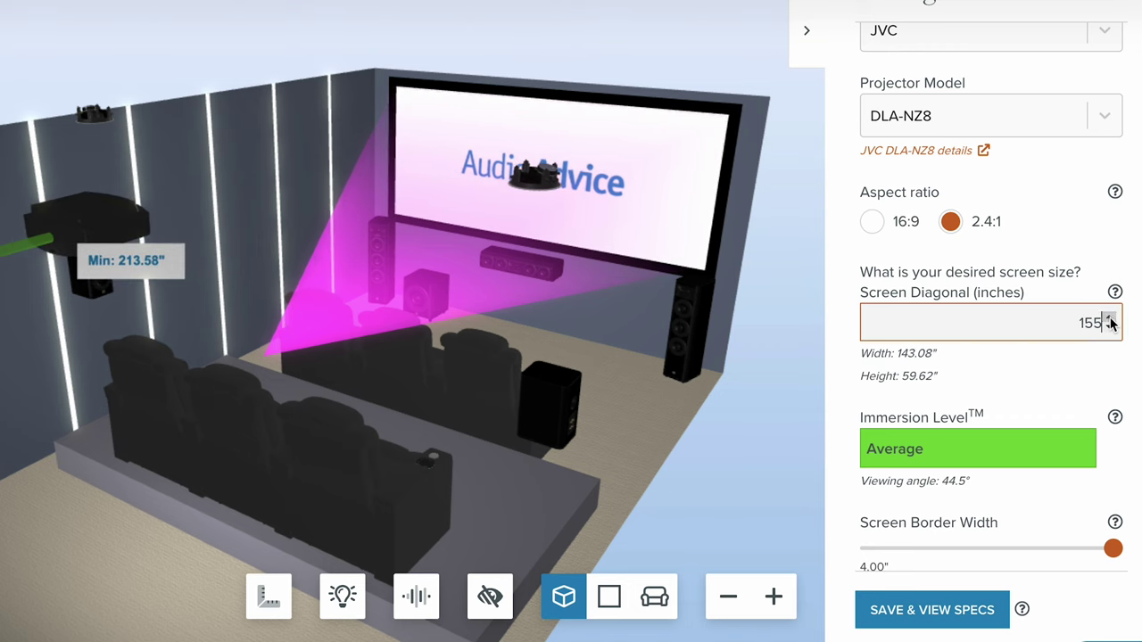
click(1109, 319)
click(1109, 320)
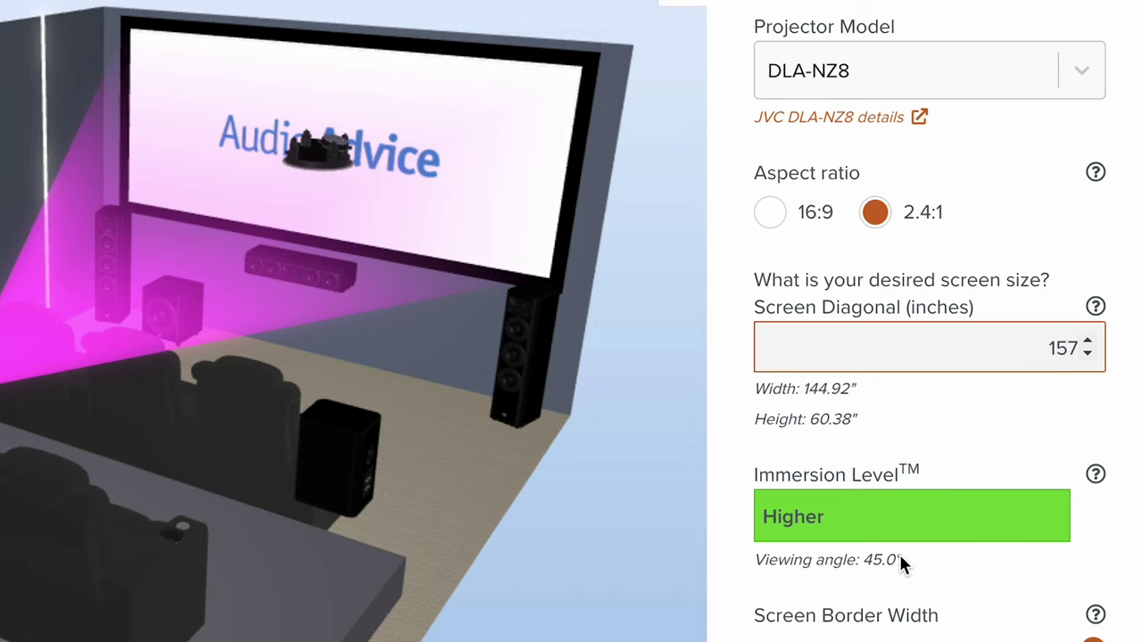
- Thin the screen border width to 1.00 inch
scroll(899, 555, down, 2)
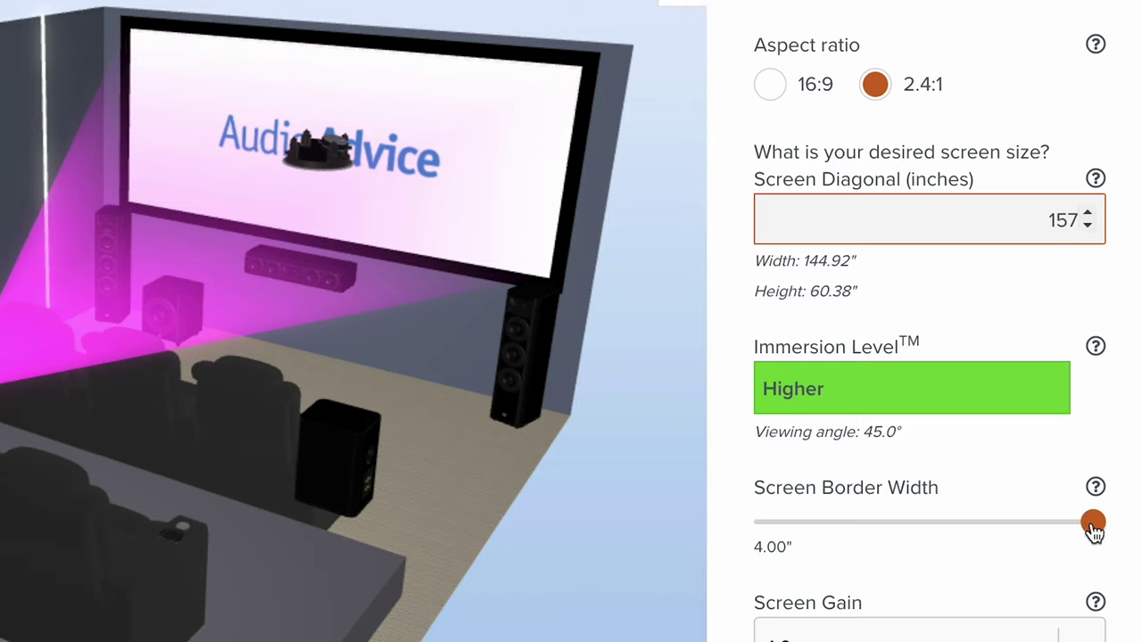
drag(1096, 533, 852, 519)
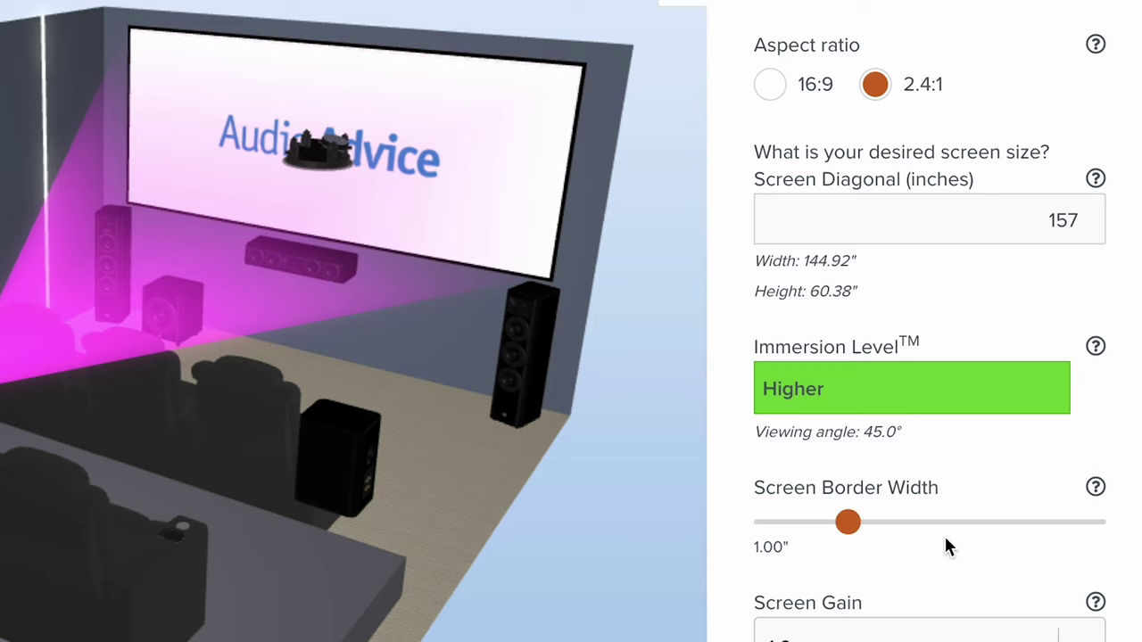
scroll(956, 546, down, 2)
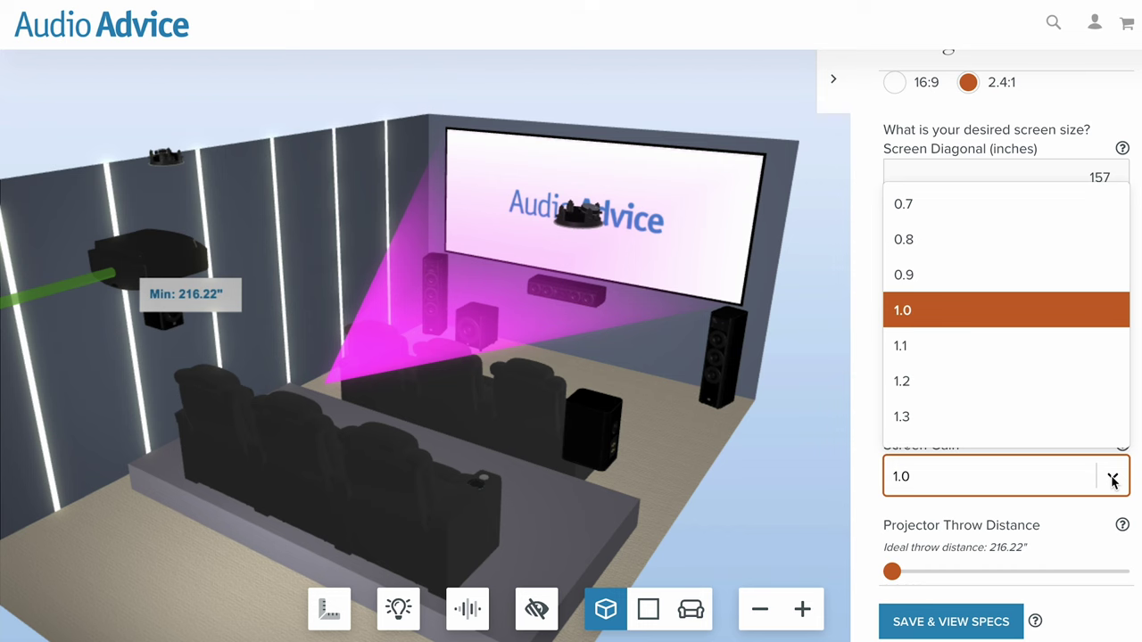
- Choose 1.3 as the screen gain
click(1051, 415)
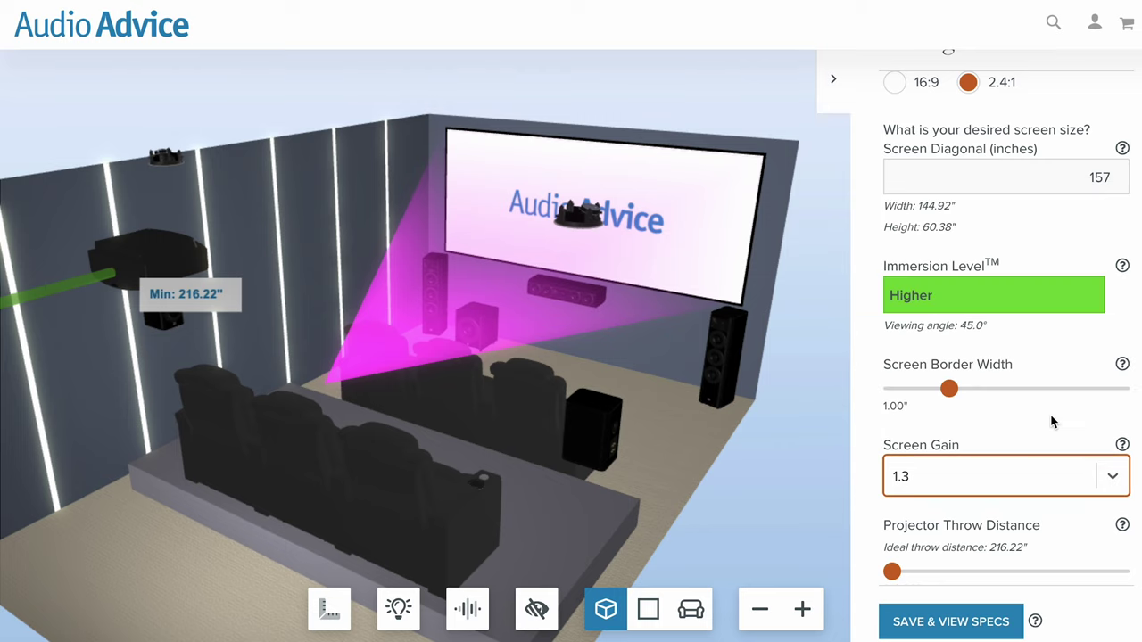
scroll(1050, 414, down, 2)
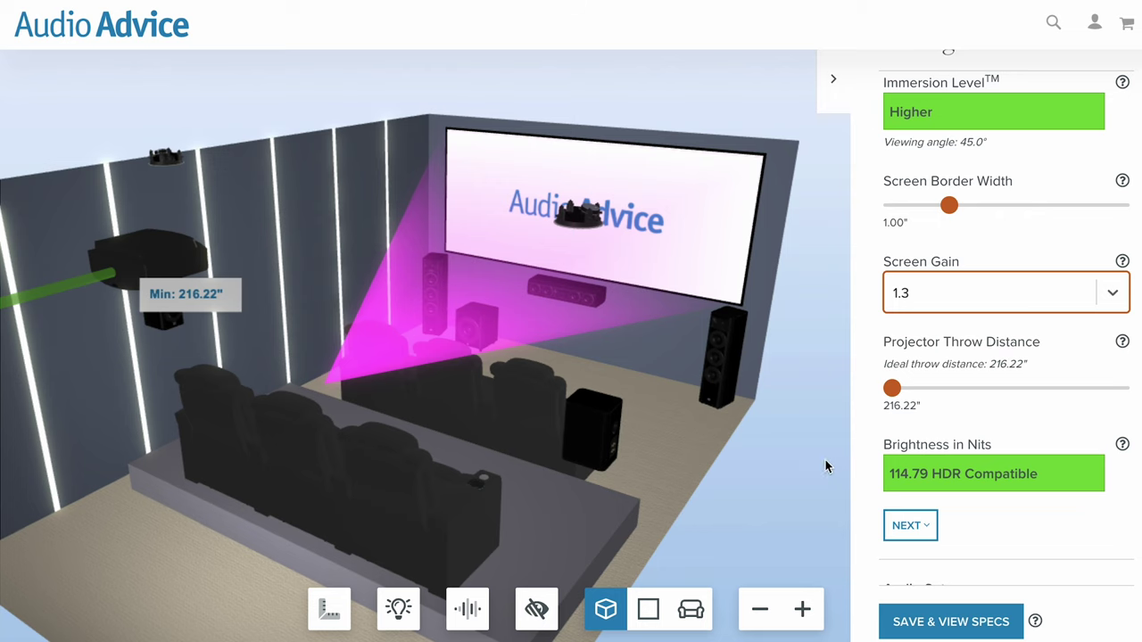
- Place the projector at a 223.49-inch throw distance, giving 111.89 nits, HDR compatible
drag(805, 472, 764, 476)
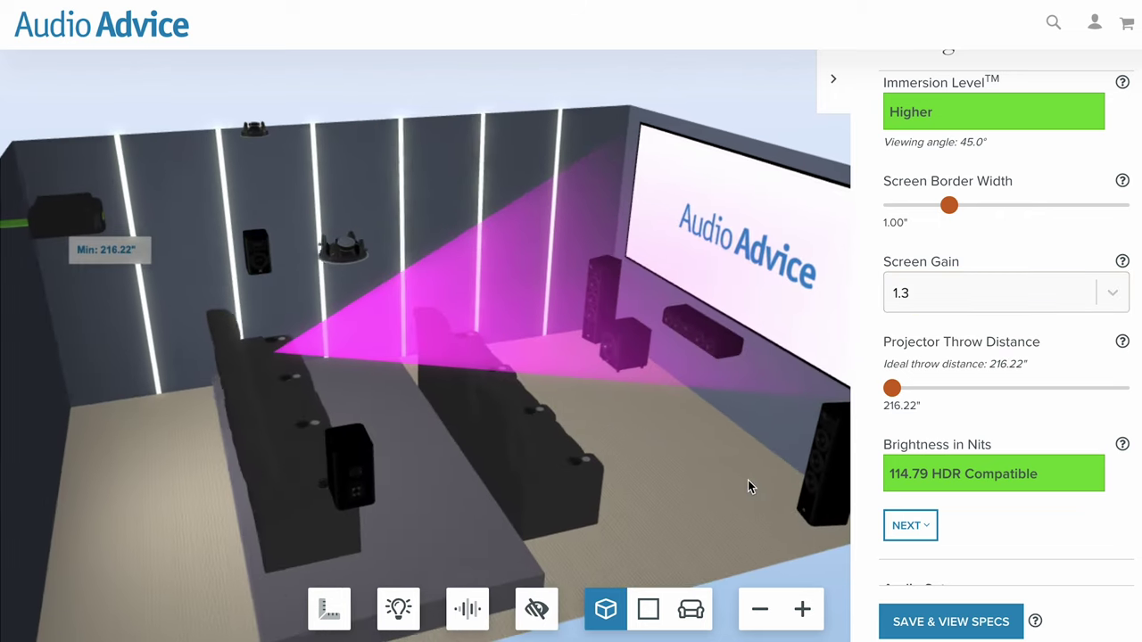
click(760, 610)
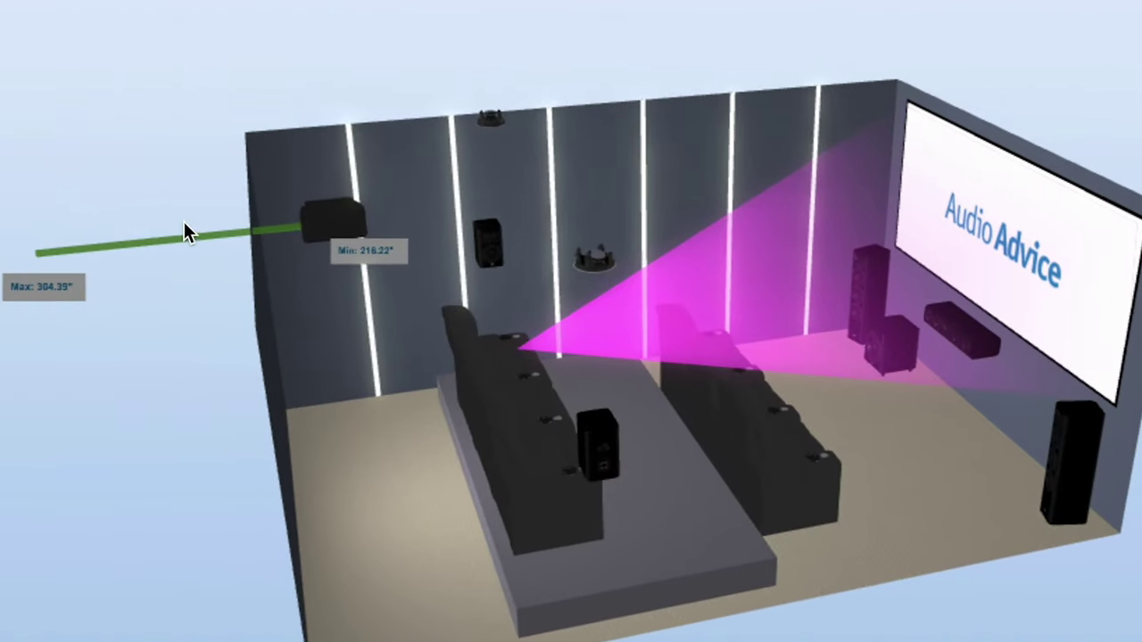
drag(339, 218, 192, 268)
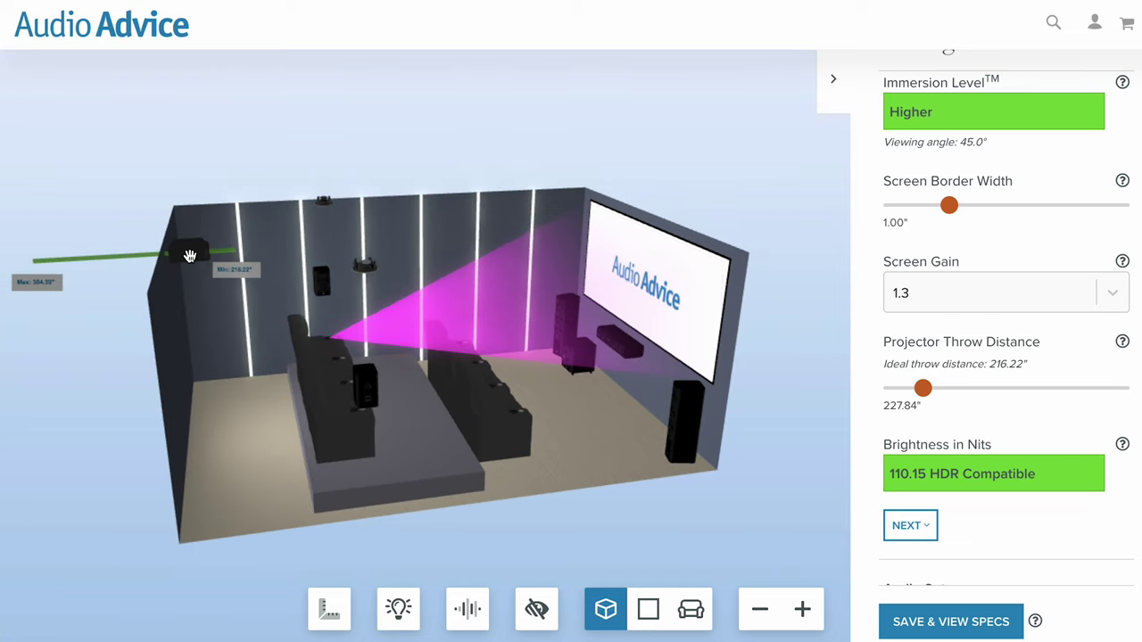
mouse_move(188, 254)
mouse_down()
mouse_move(216, 248)
mouse_move(197, 252)
mouse_up()
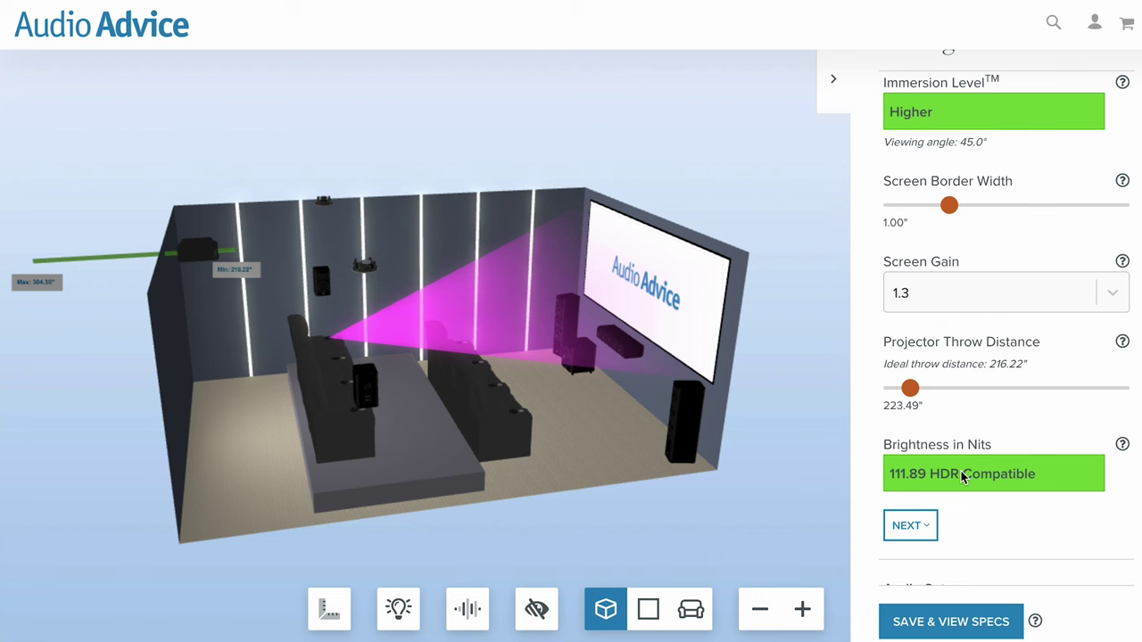
scroll(962, 478, down, 1)
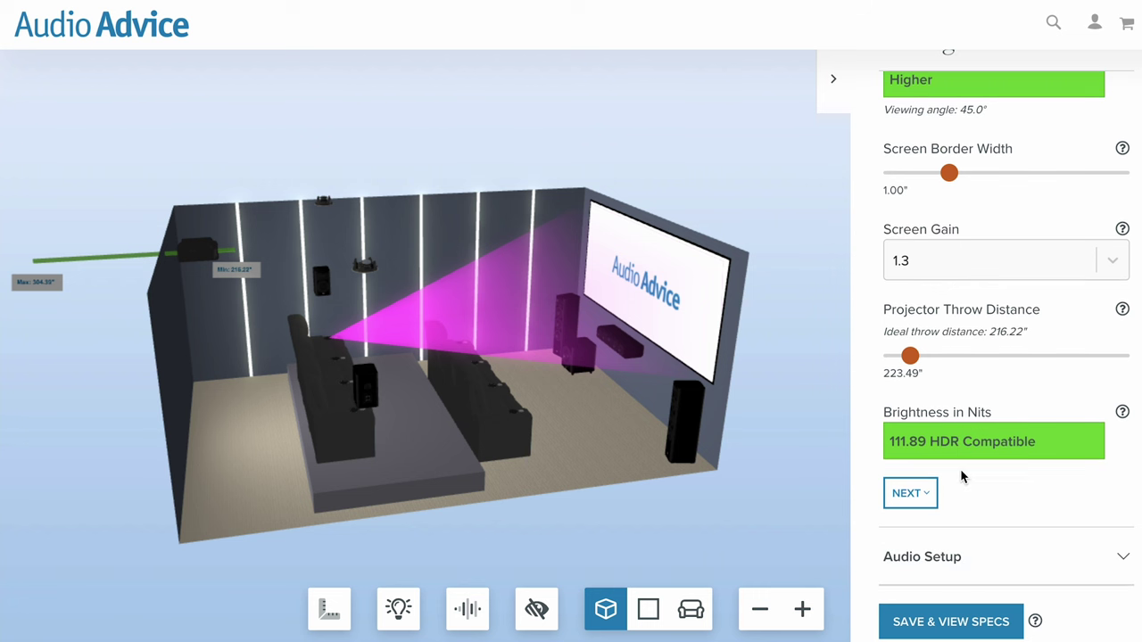
- Make the front three speakers in-wall and choose Yes for an acoustically transparent screen
click(909, 493)
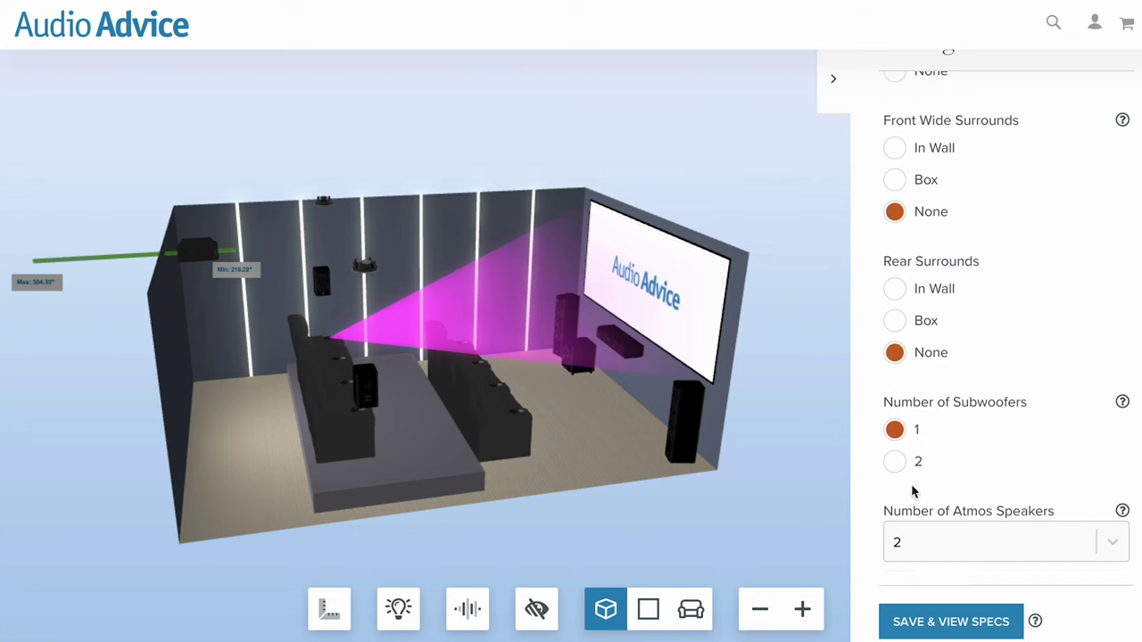
scroll(912, 491, up, 3)
scroll(911, 490, up, 2)
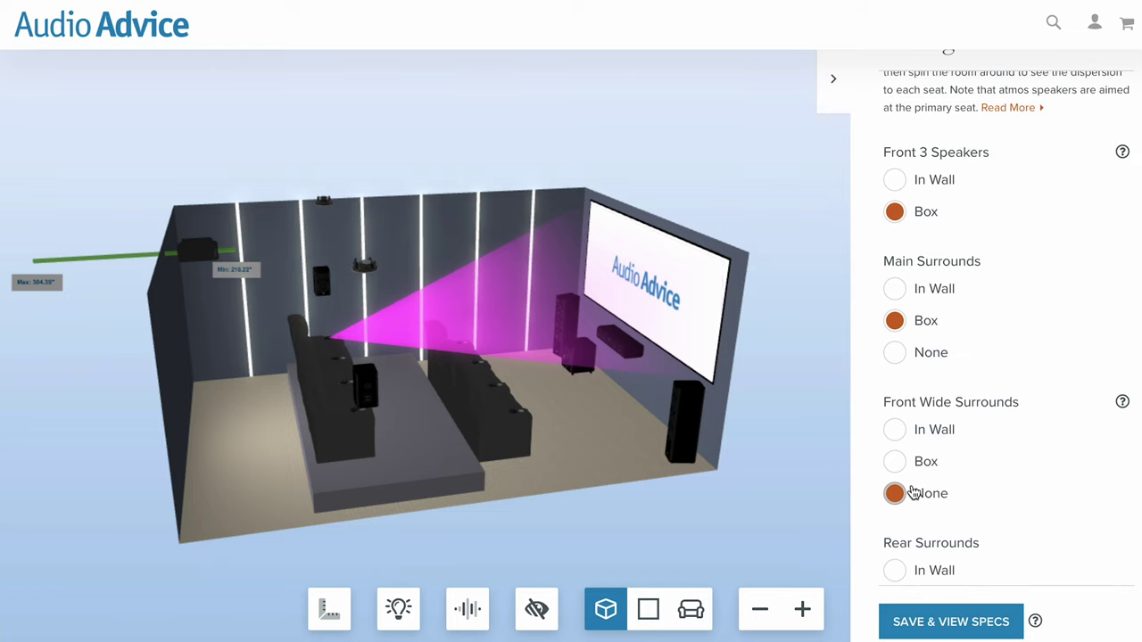
scroll(914, 495, up, 1)
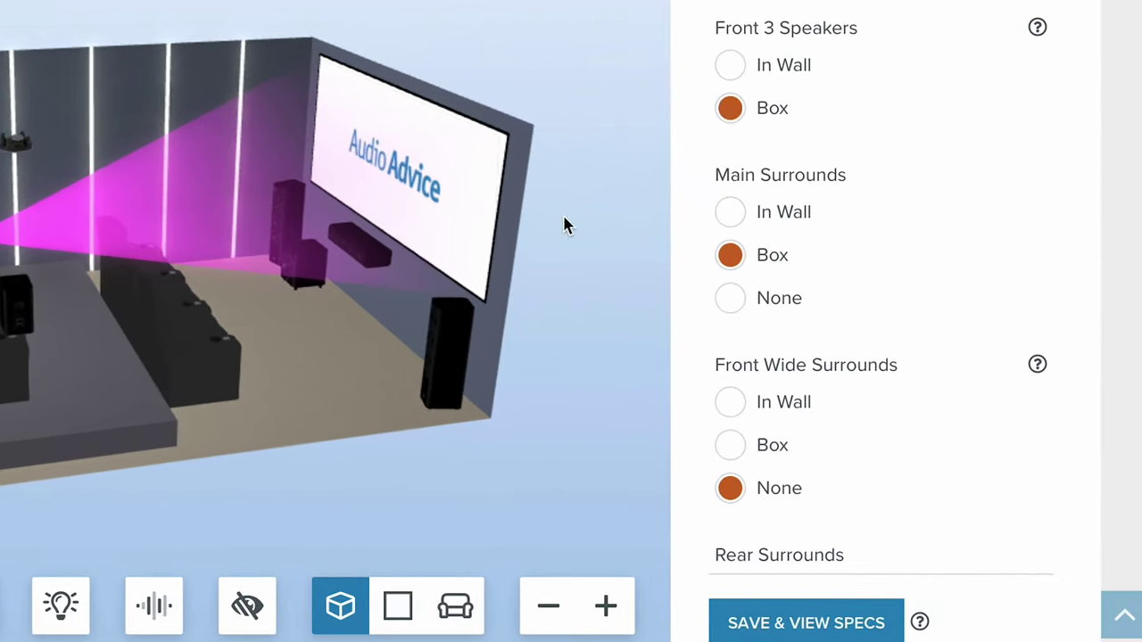
click(730, 68)
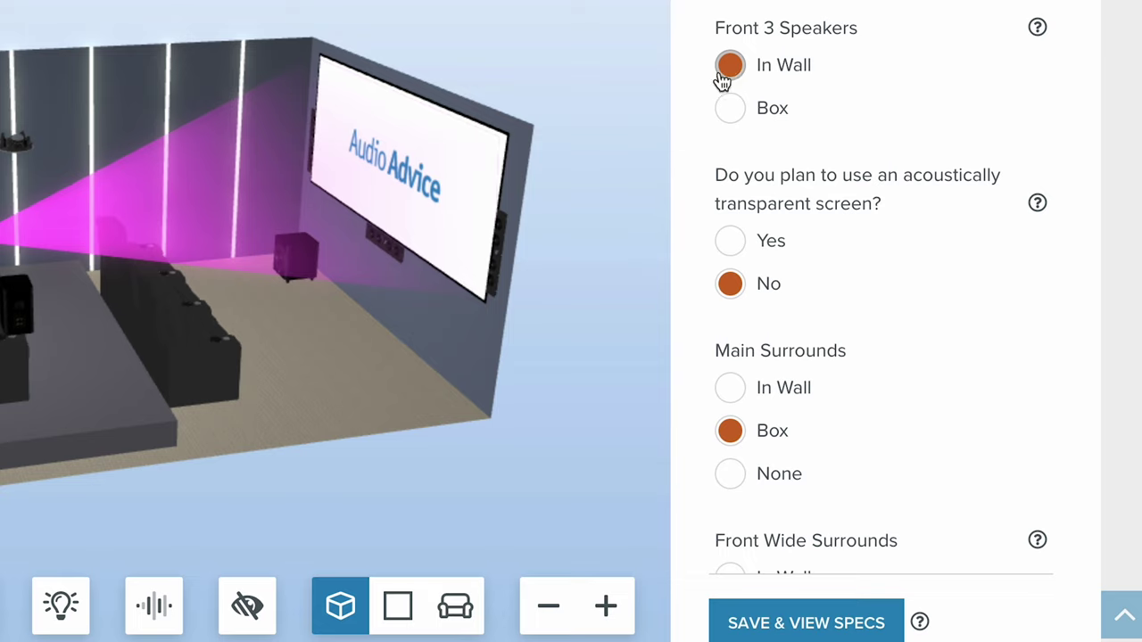
click(606, 607)
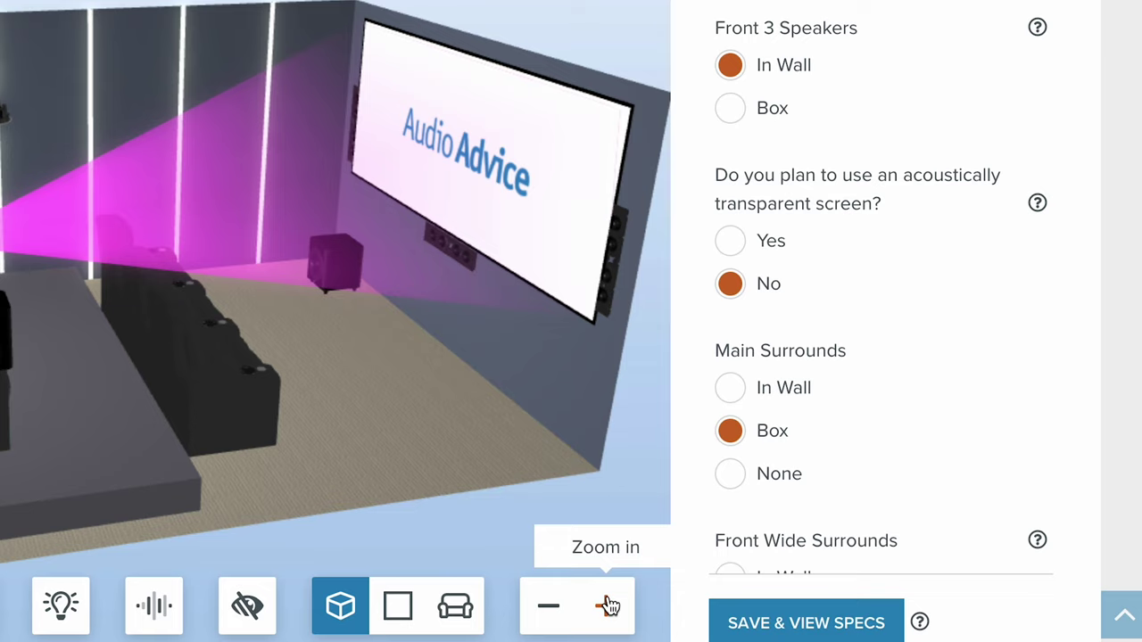
click(727, 251)
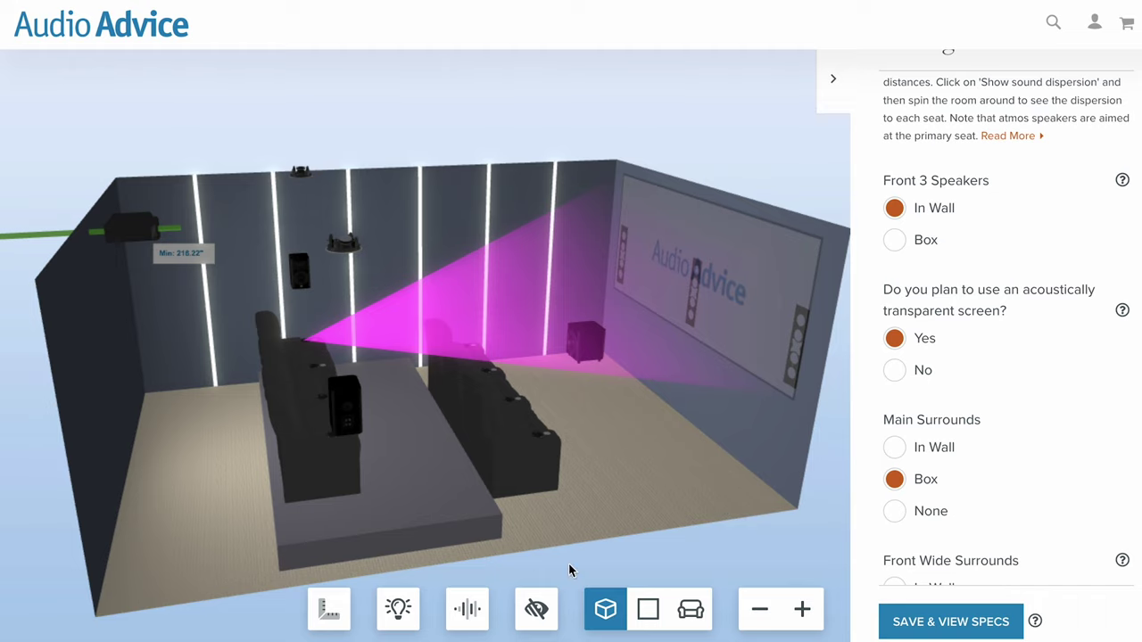
- Hide the pink sight line from the primary-seat view, then relight the room in the 3D standard view
click(403, 607)
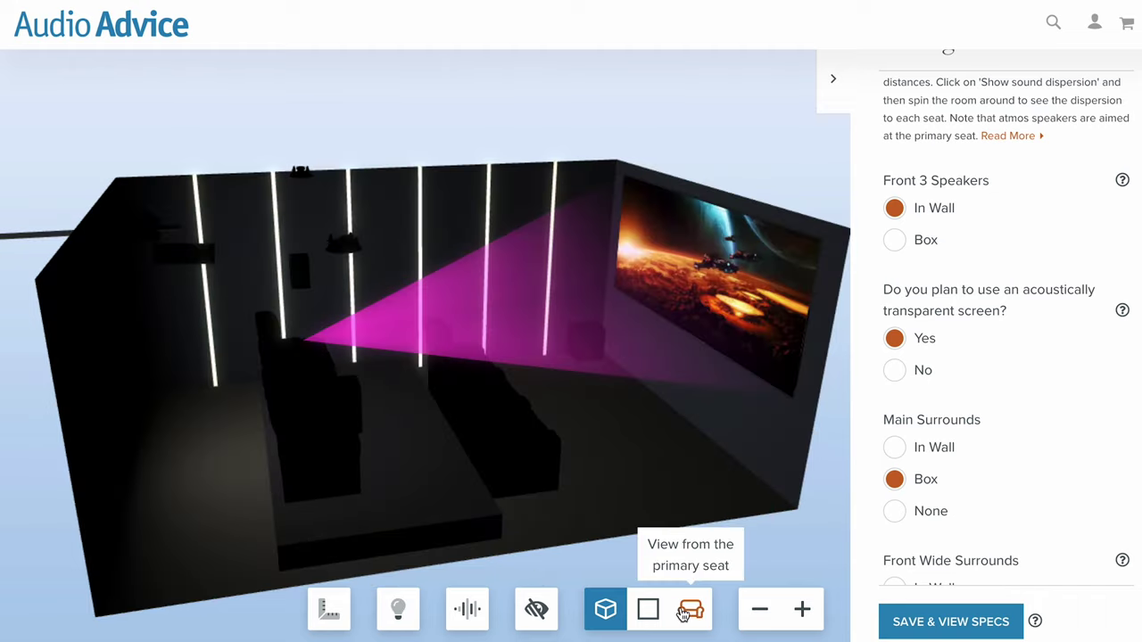
click(689, 612)
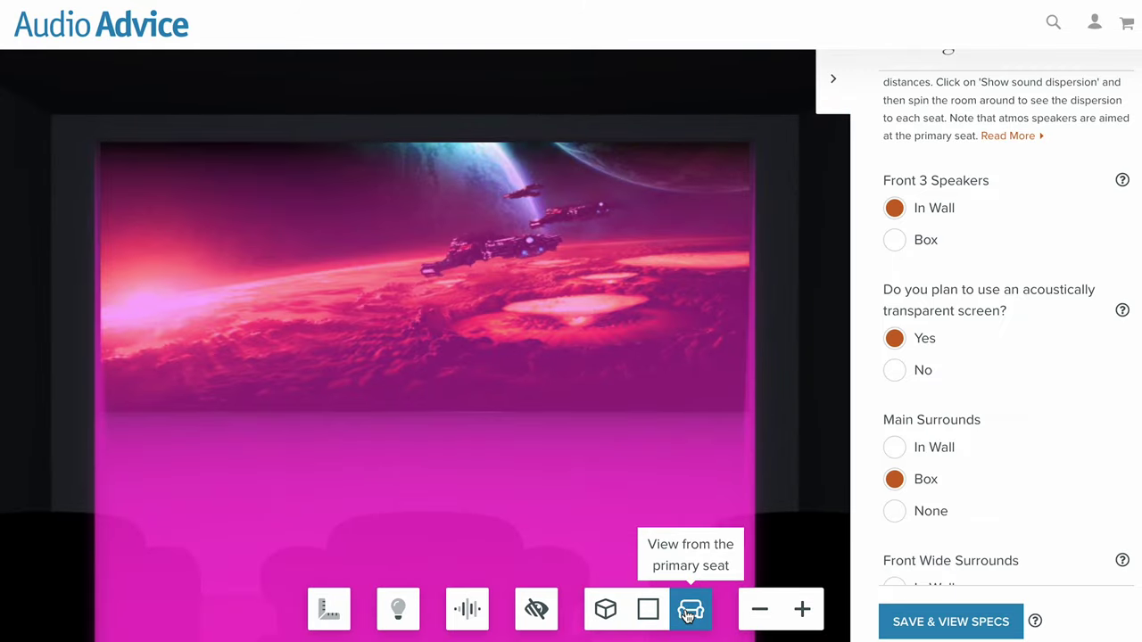
click(536, 619)
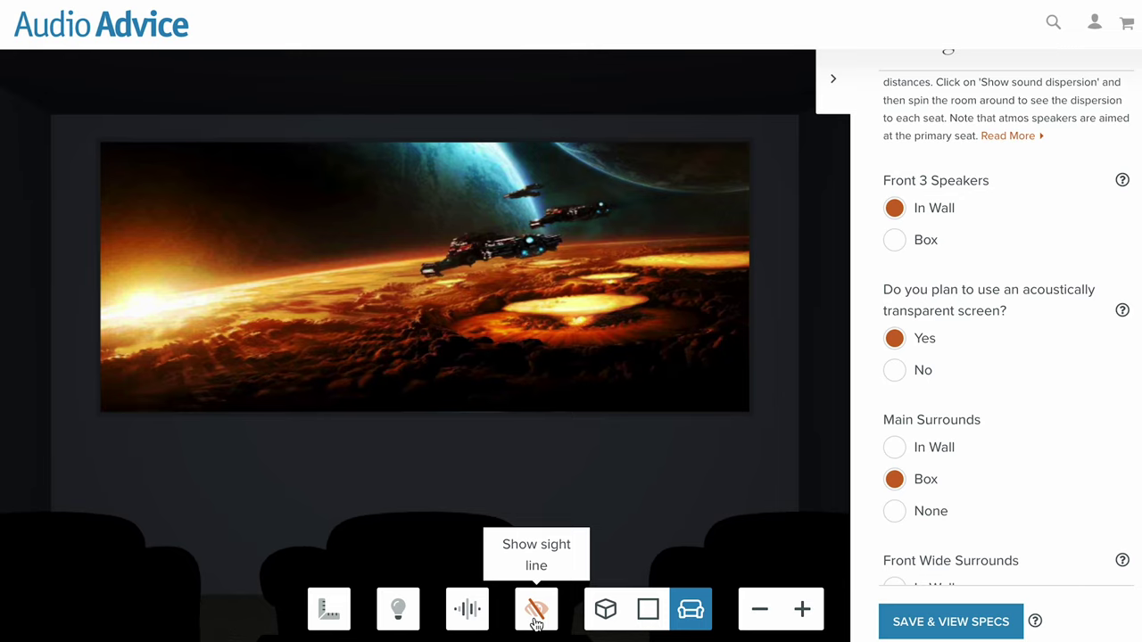
drag(555, 424, 535, 408)
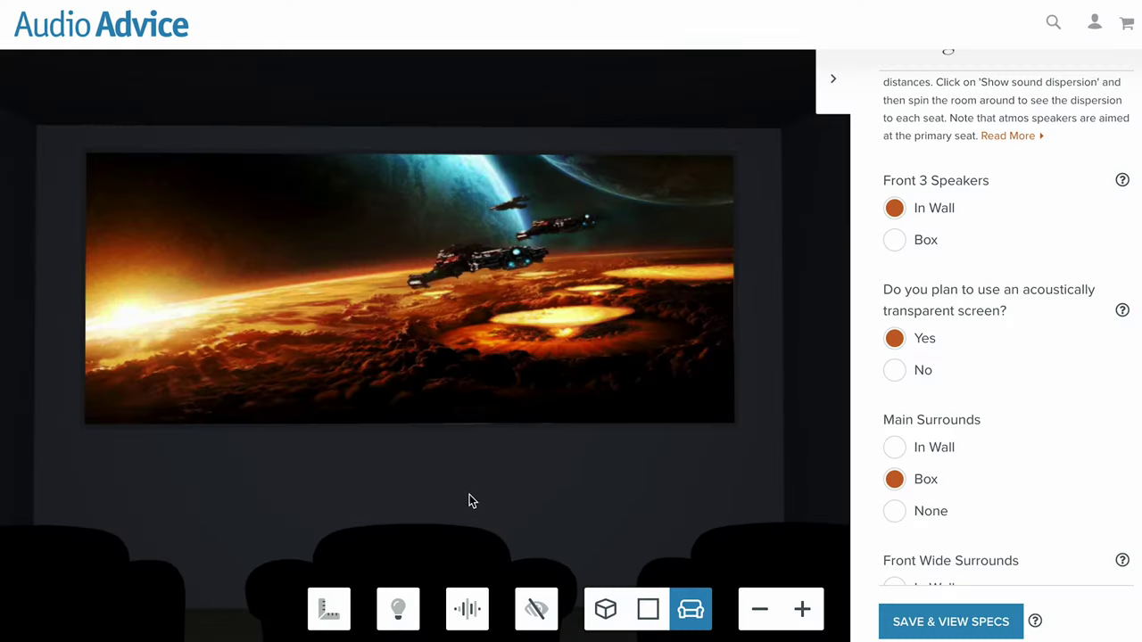
click(403, 610)
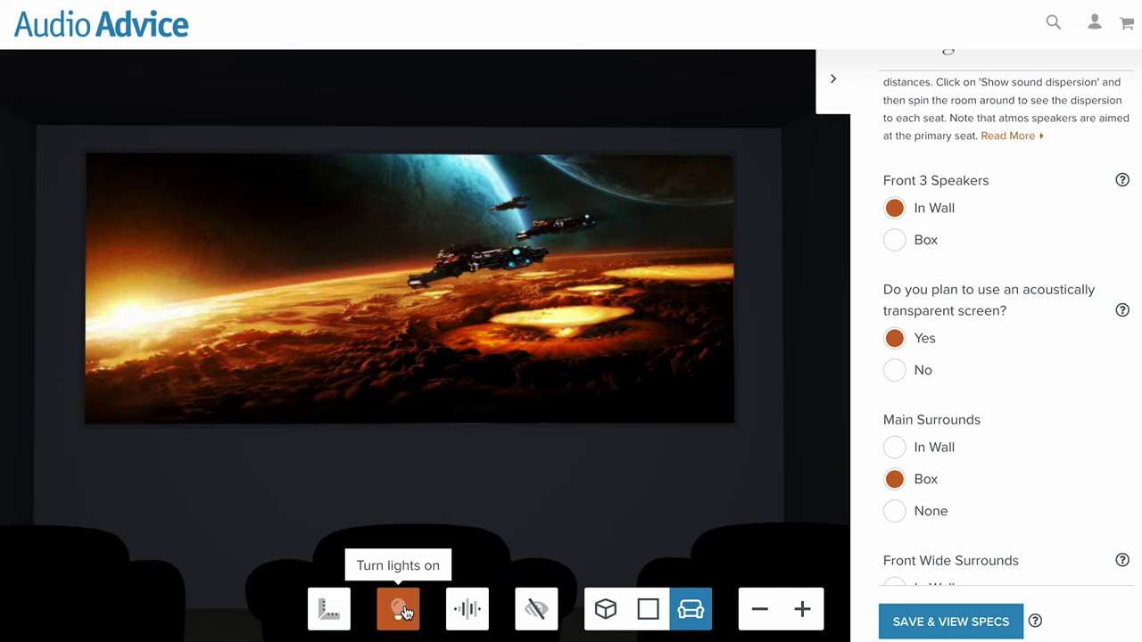
click(606, 610)
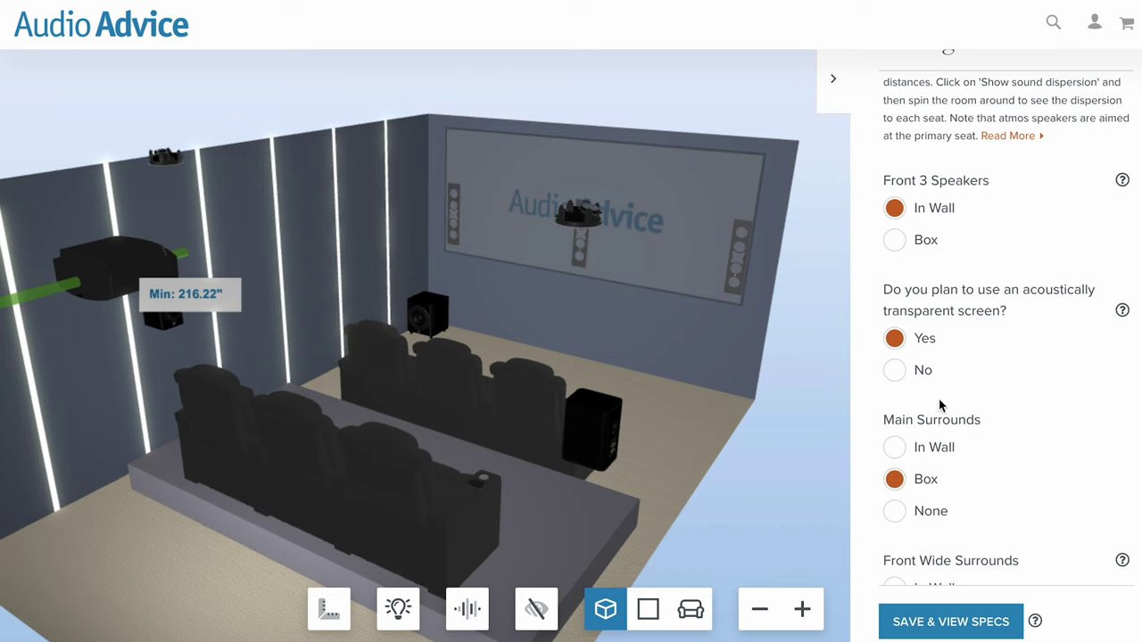
- Set the main, front wide and rear surrounds to In Wall
scroll(938, 399, down, 1)
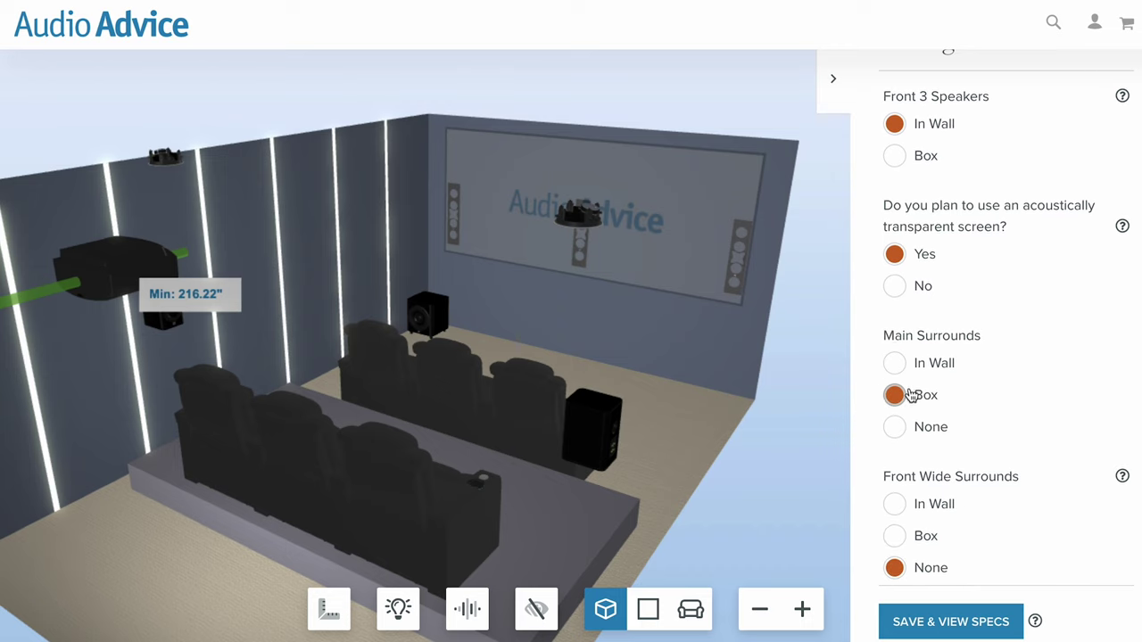
click(894, 364)
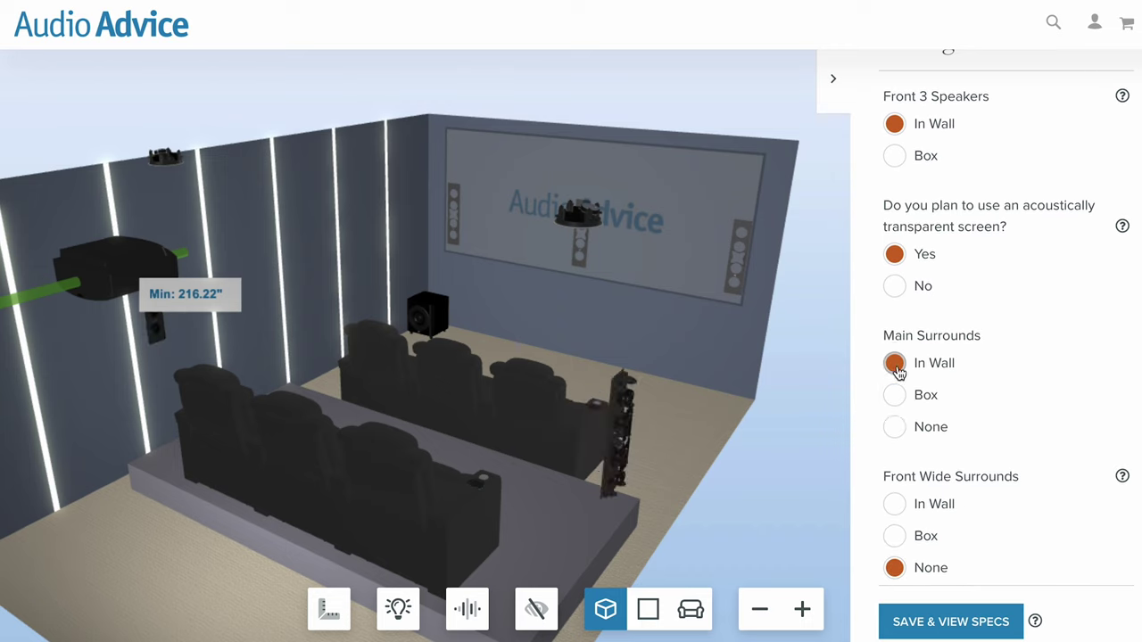
scroll(958, 442, down, 2)
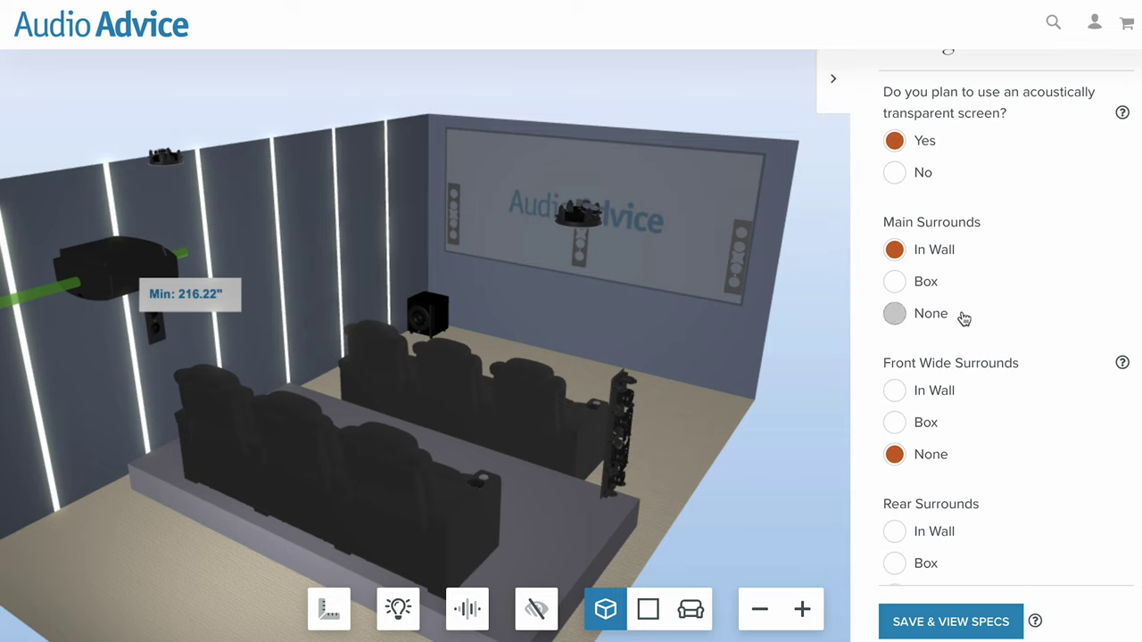
click(895, 391)
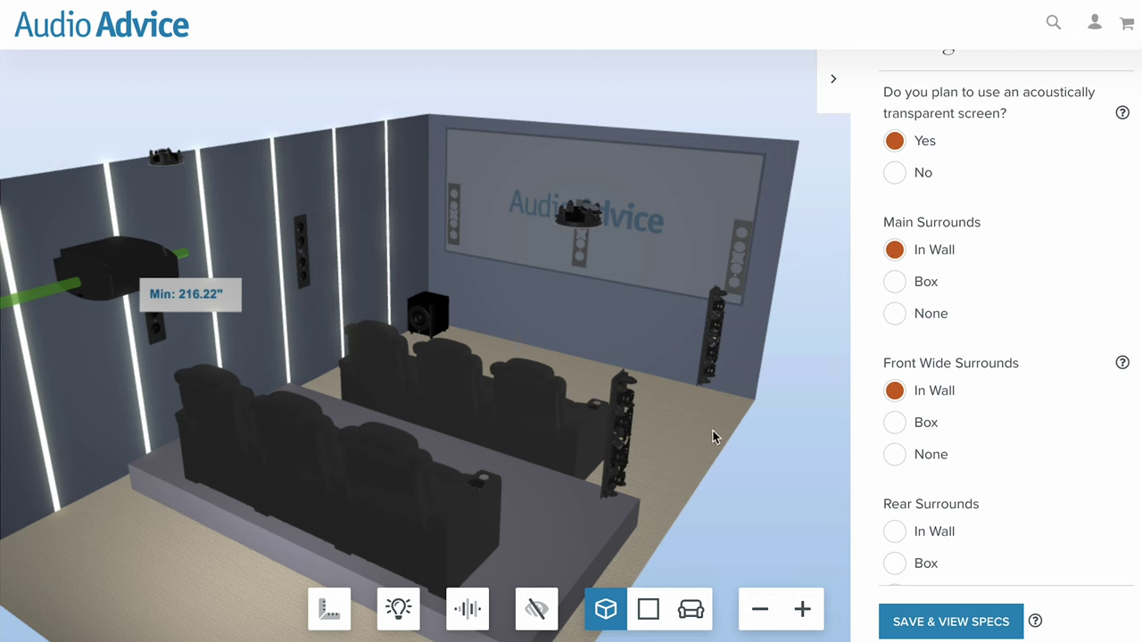
scroll(1007, 498, down, 2)
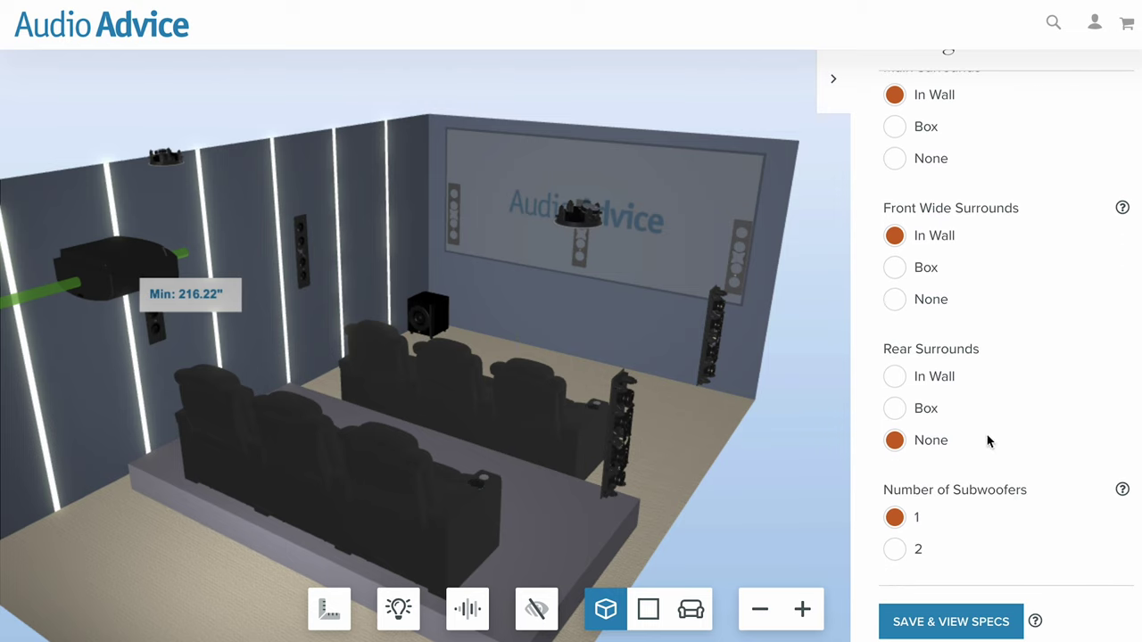
click(894, 376)
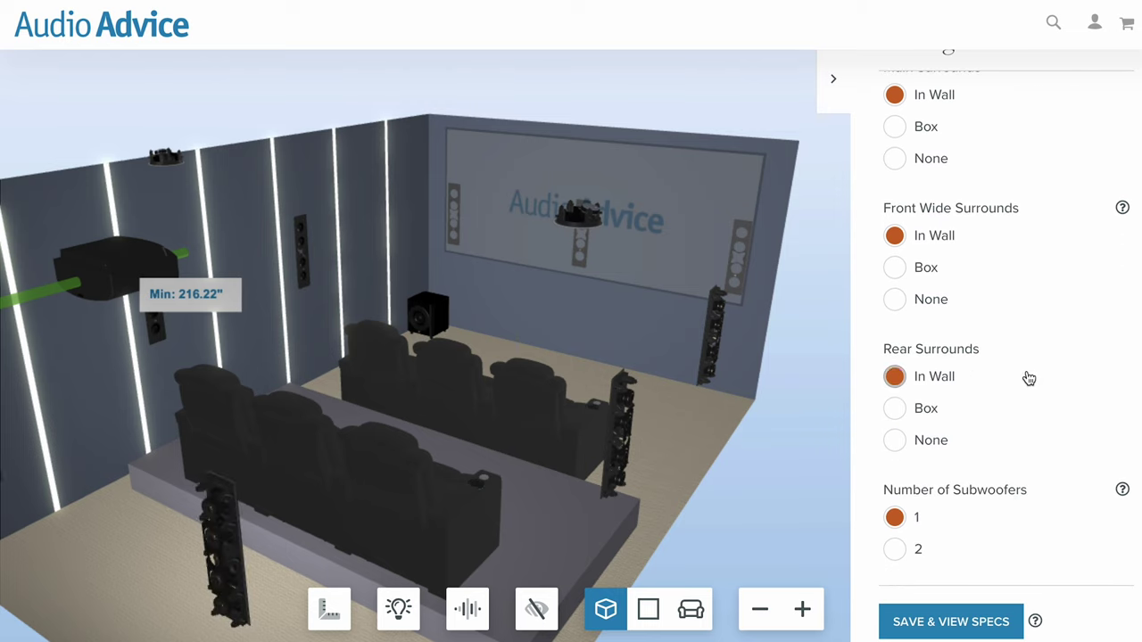
- Use 2 subwoofers and 4 Atmos speakers
scroll(1029, 379, down, 1)
click(895, 435)
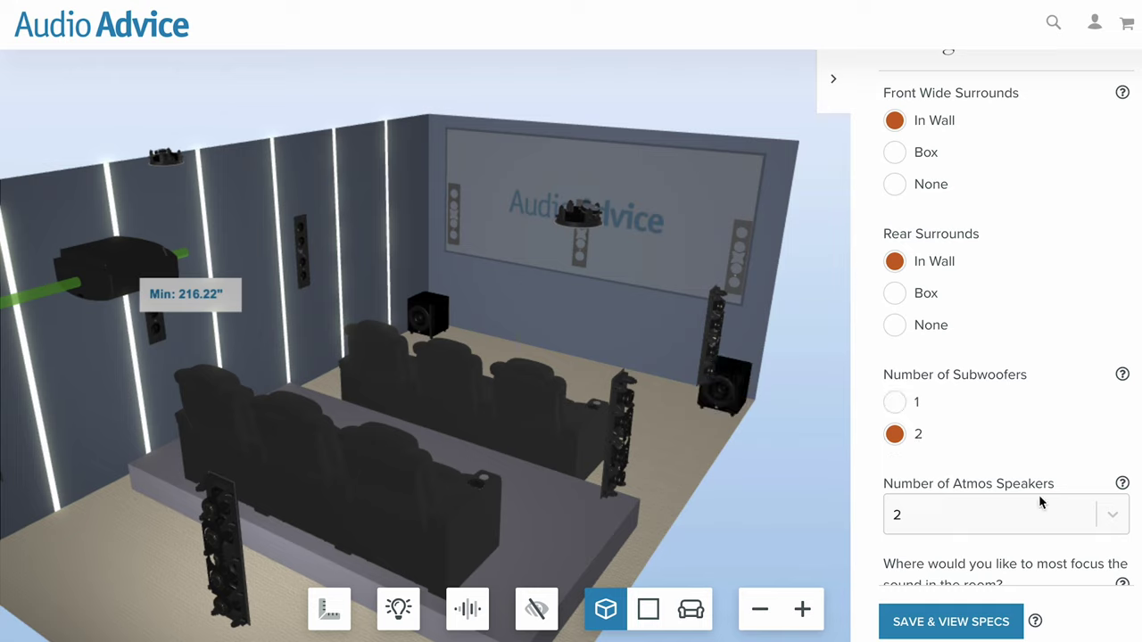
click(1113, 518)
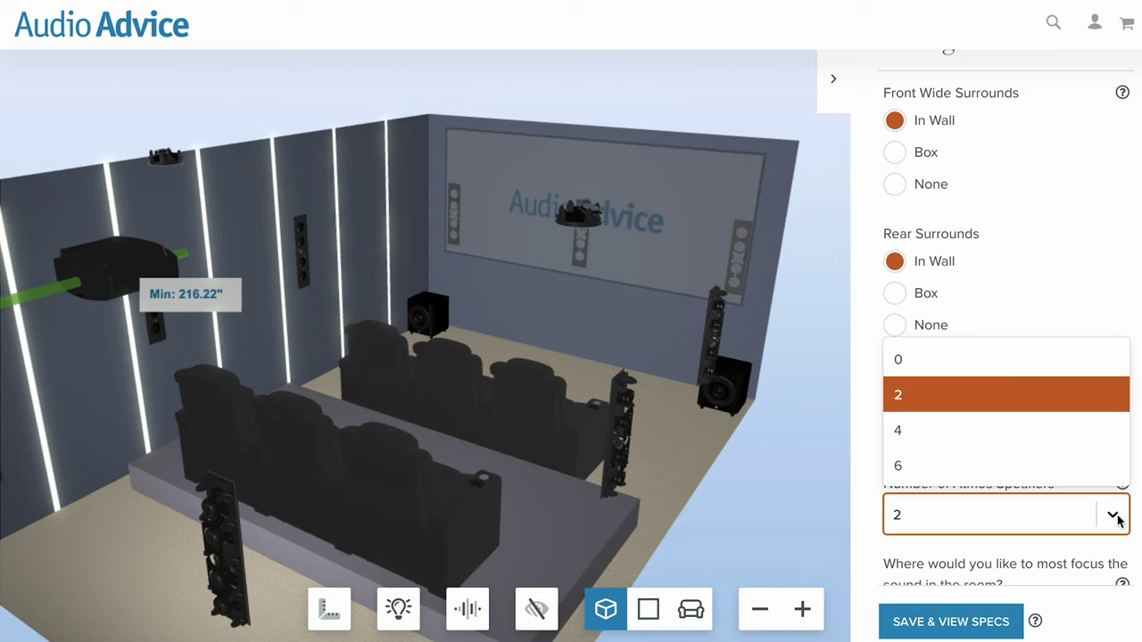
click(1018, 432)
scroll(888, 456, down, 1)
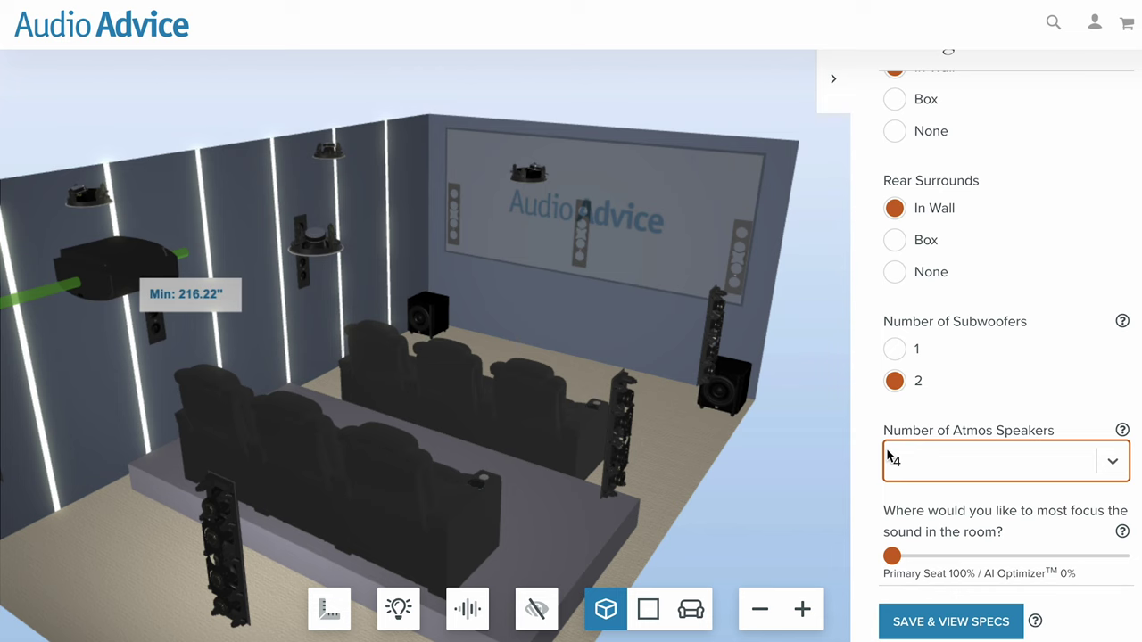
drag(687, 434, 648, 451)
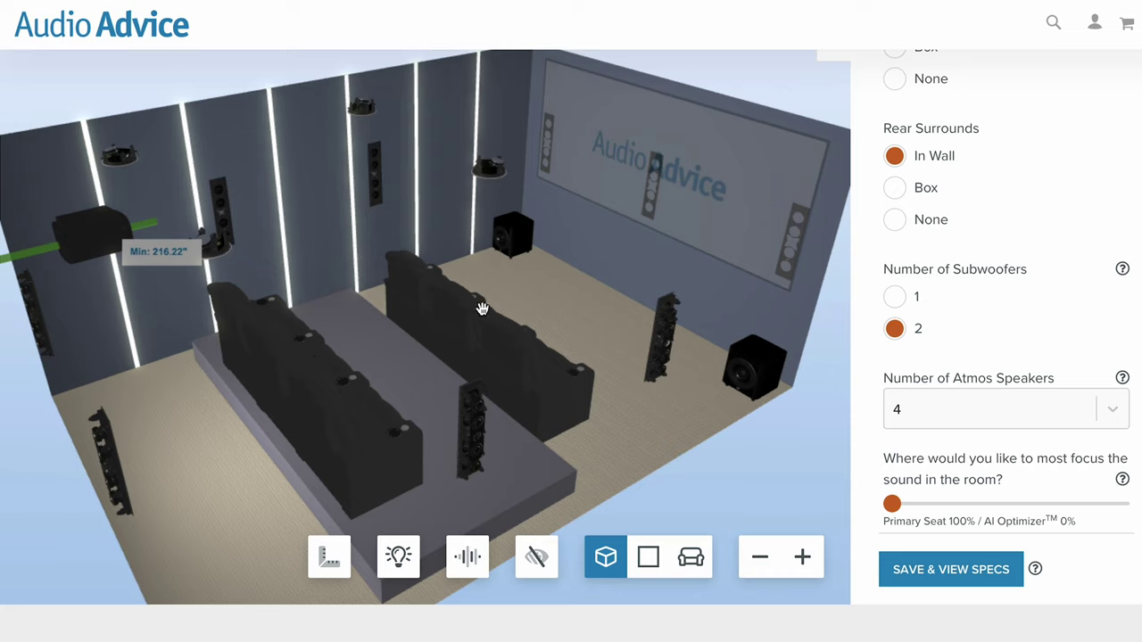
drag(631, 425, 561, 399)
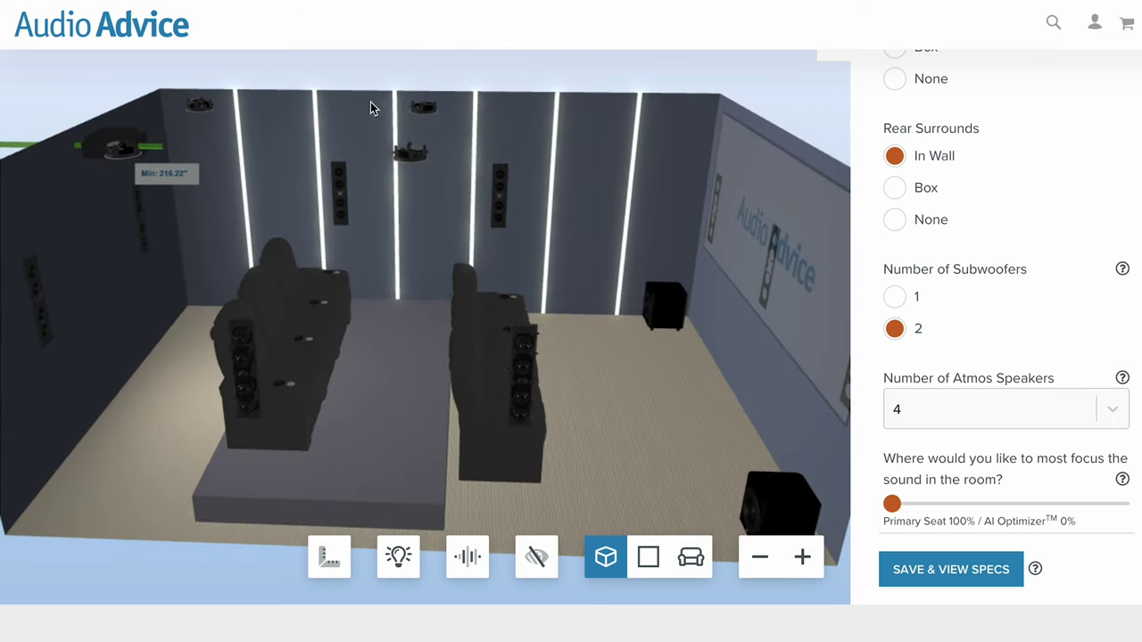
click(424, 105)
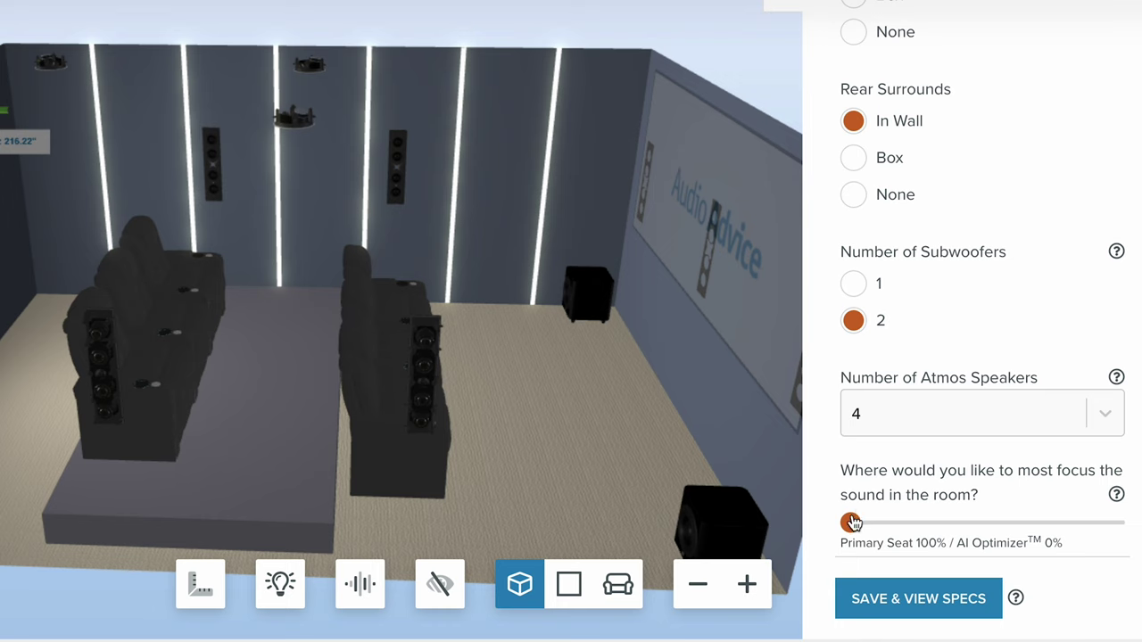
- Drag the sound focus slider to Primary Seat 30% / AI Optimizer 70%
drag(852, 524, 982, 522)
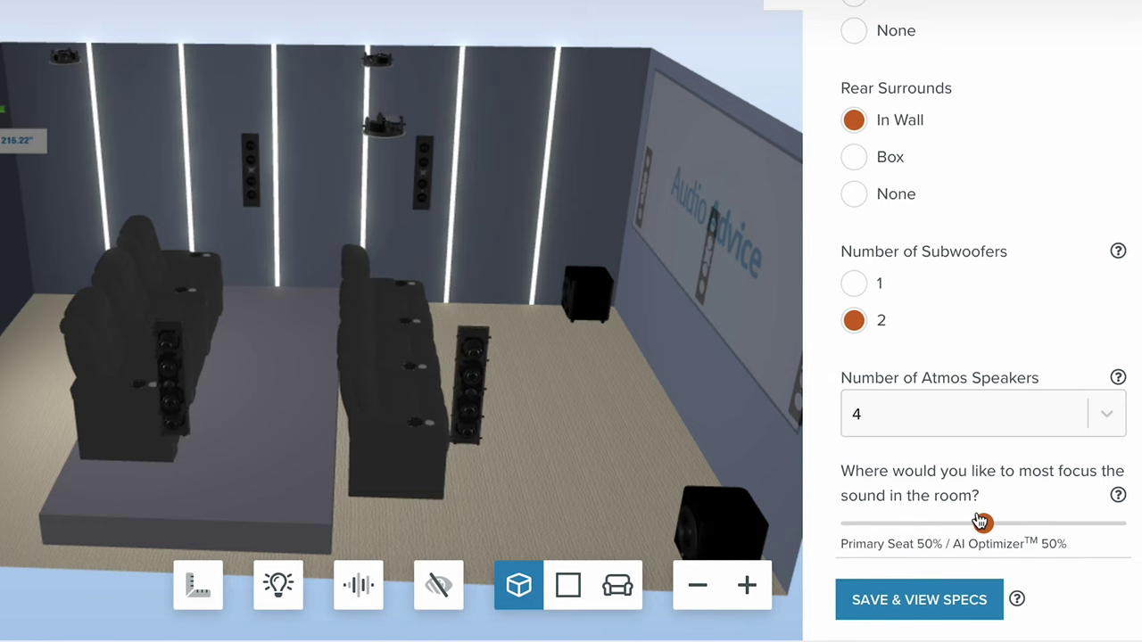
drag(983, 521, 1059, 543)
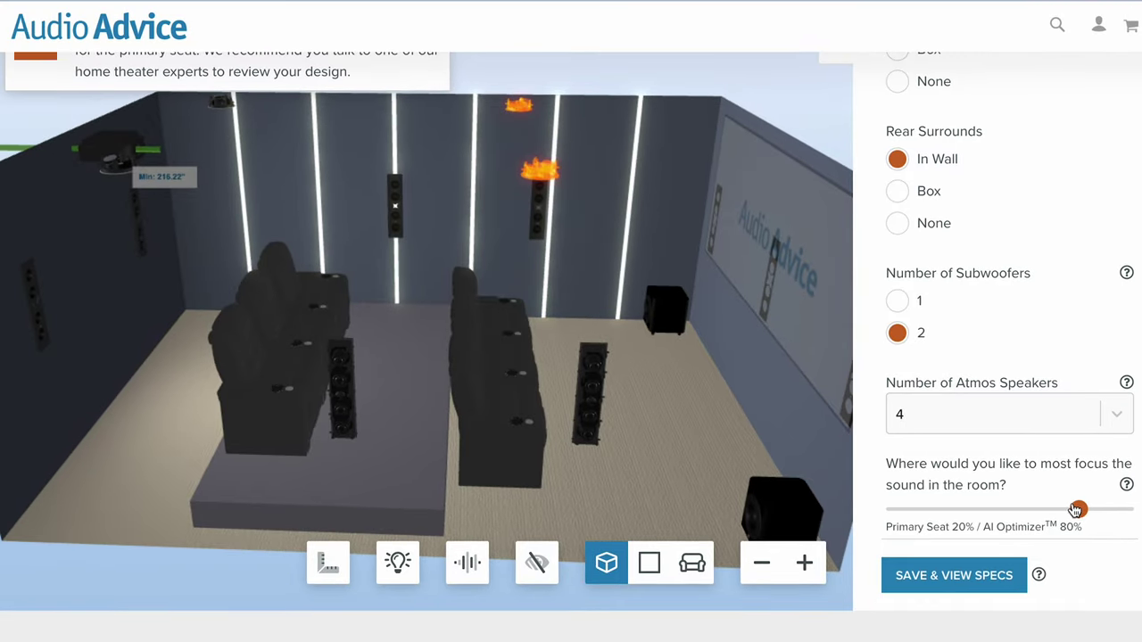
drag(1077, 510, 1065, 511)
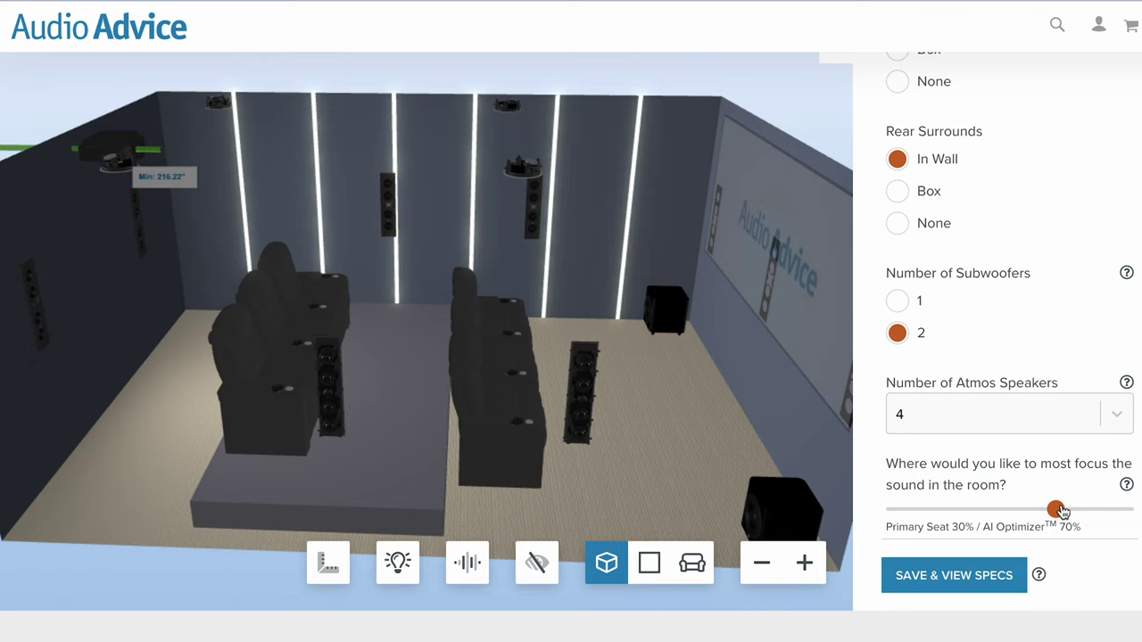
drag(1017, 504, 845, 504)
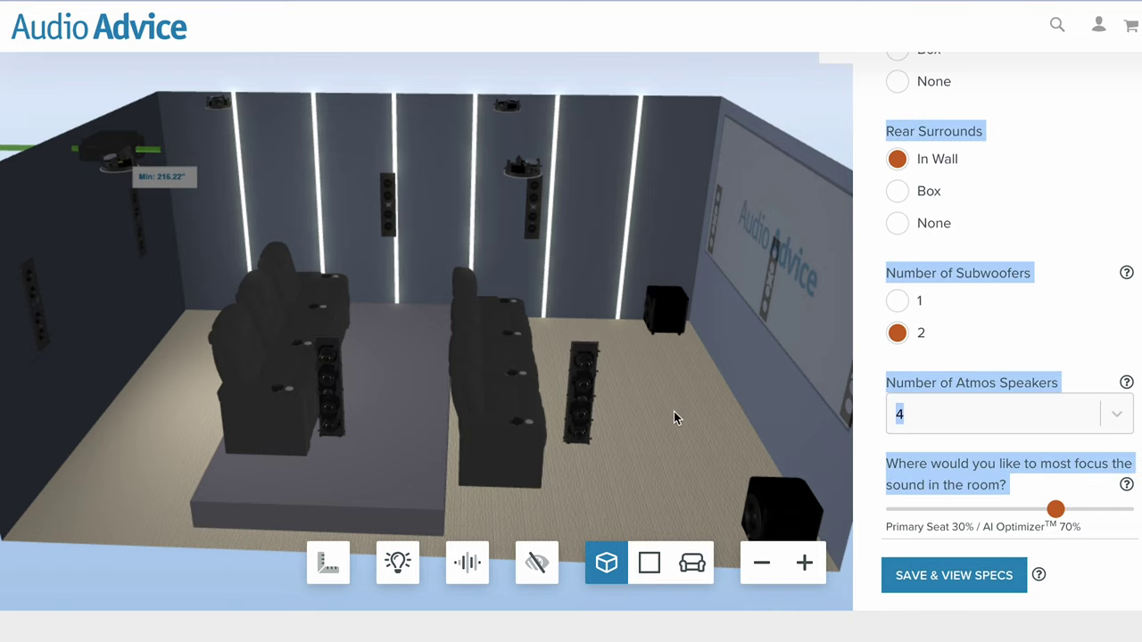
scroll(673, 418, up, 1)
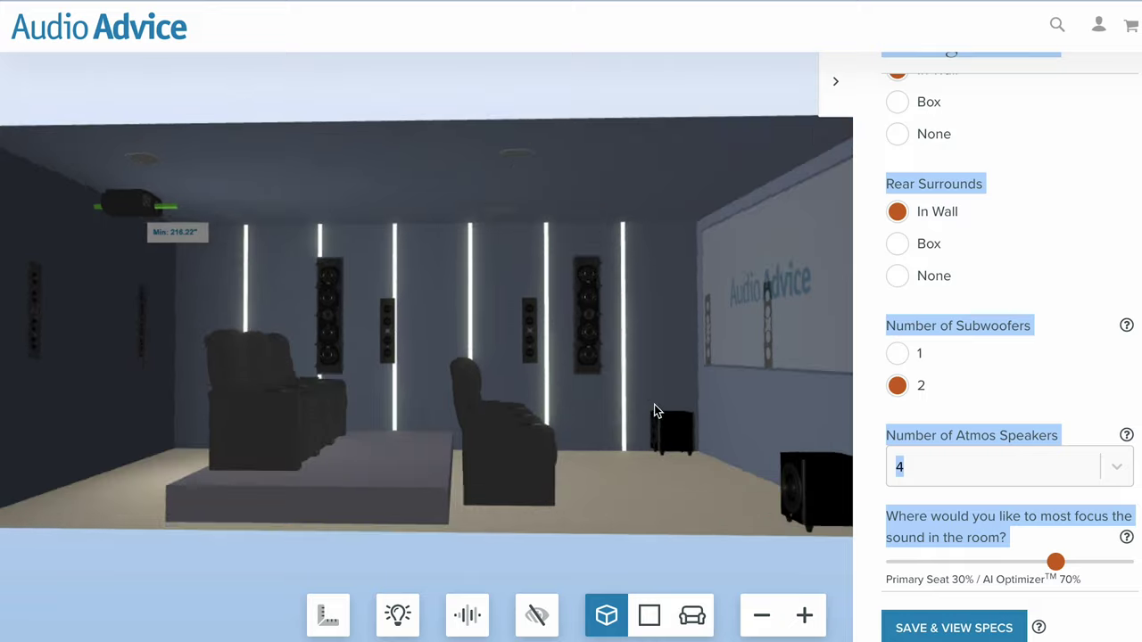